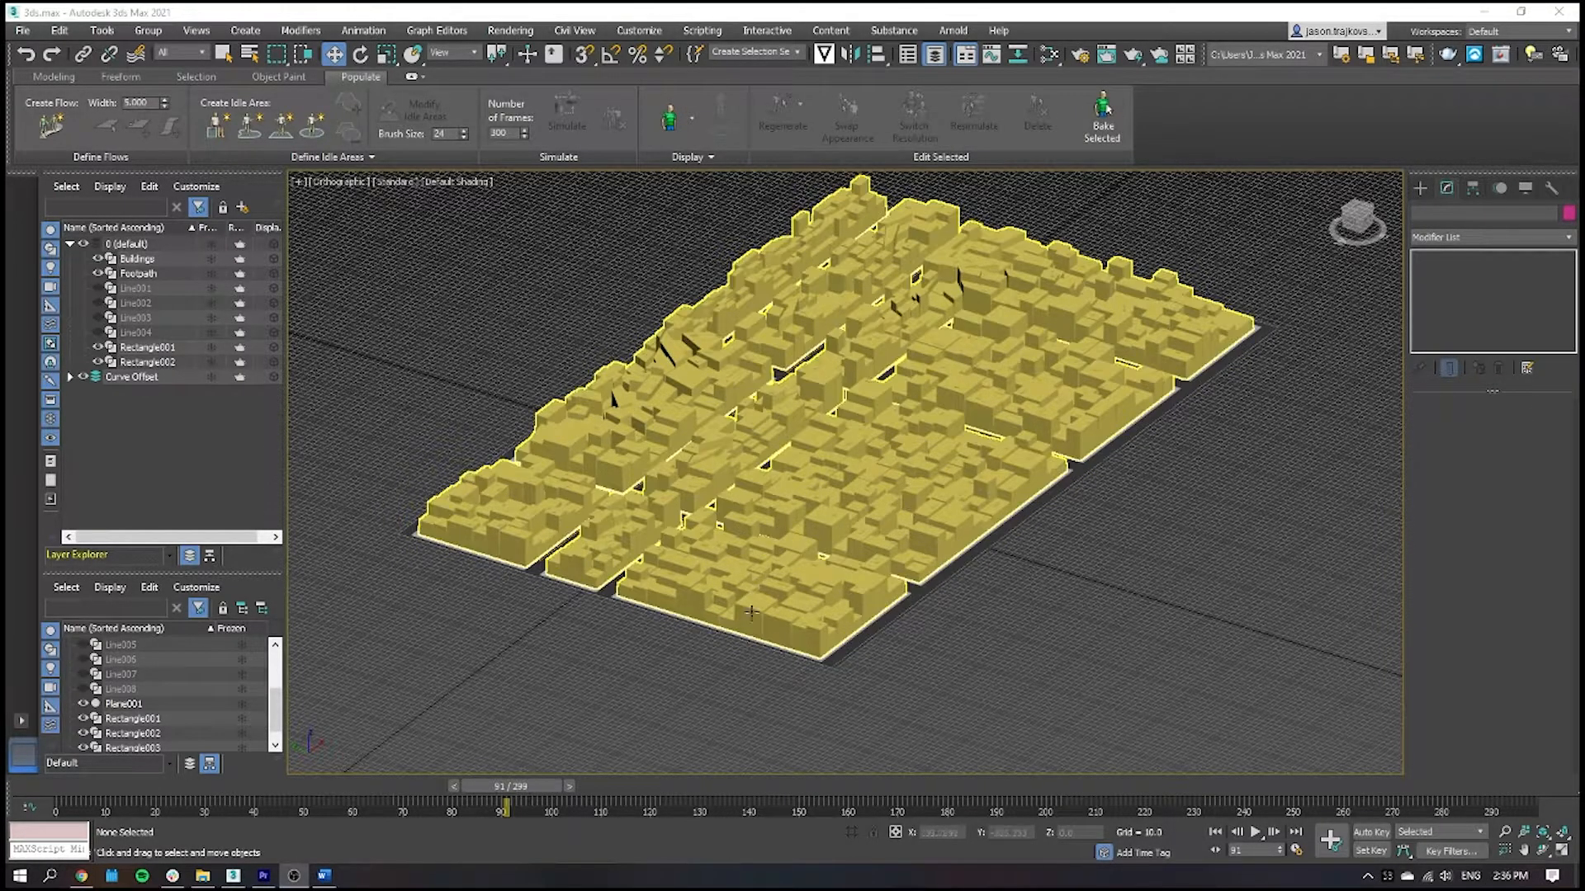
Delete the existing Buildings and Footpath objects, leaving the block outlines in the scene
click(905, 611)
key(Delete)
click(887, 606)
key(Delete)
key(Delete)
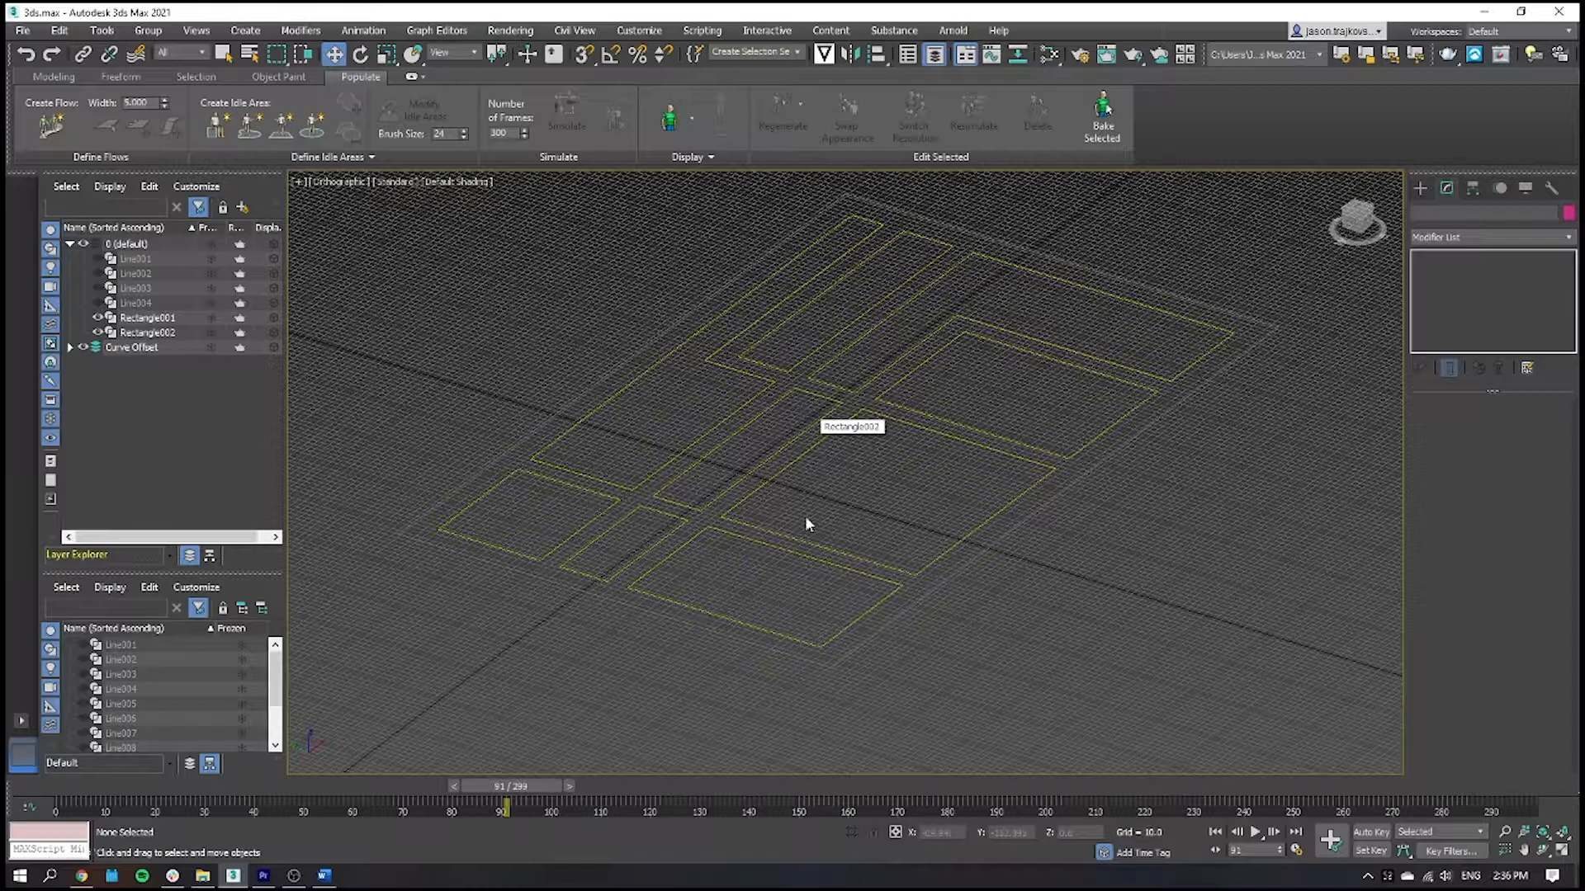
Clone the Rectangle002 block outlines as a reference named Buildings
click(818, 561)
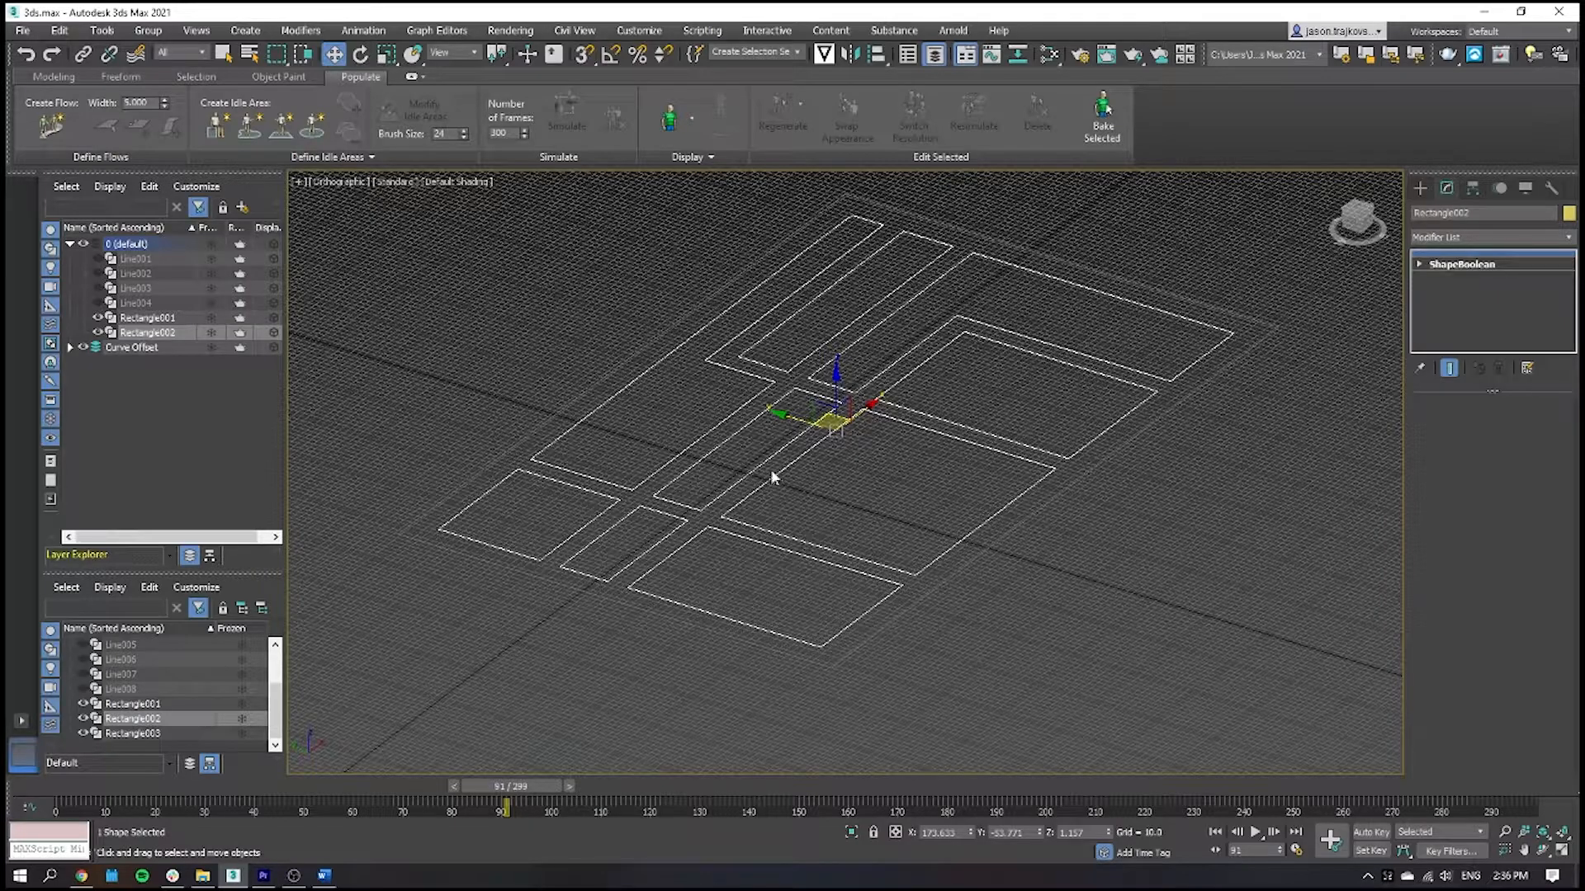
click(60, 29)
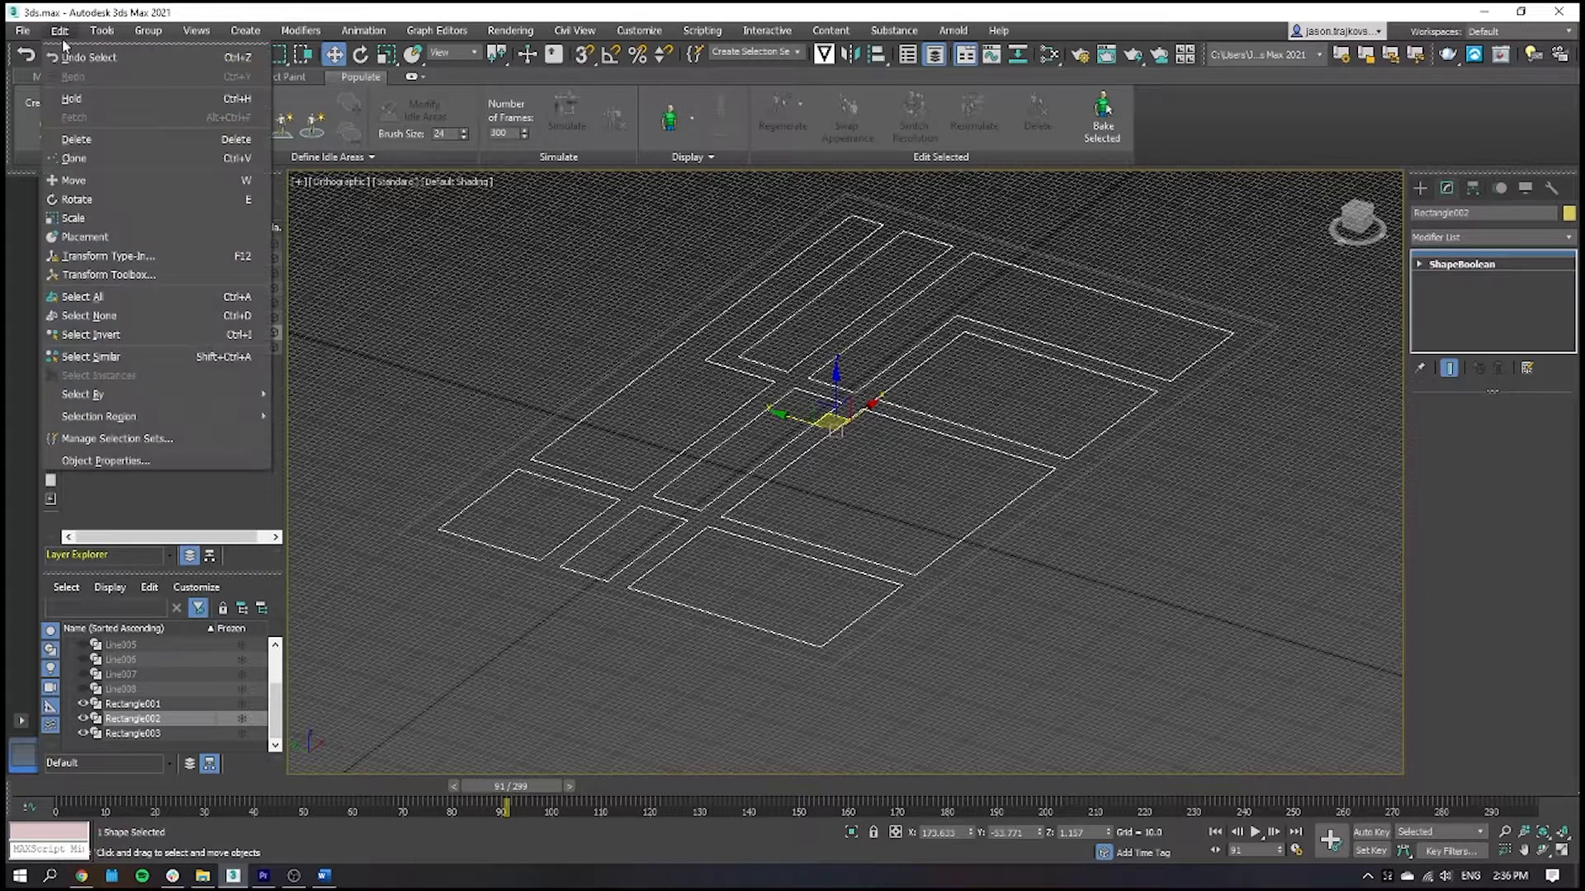
click(71, 141)
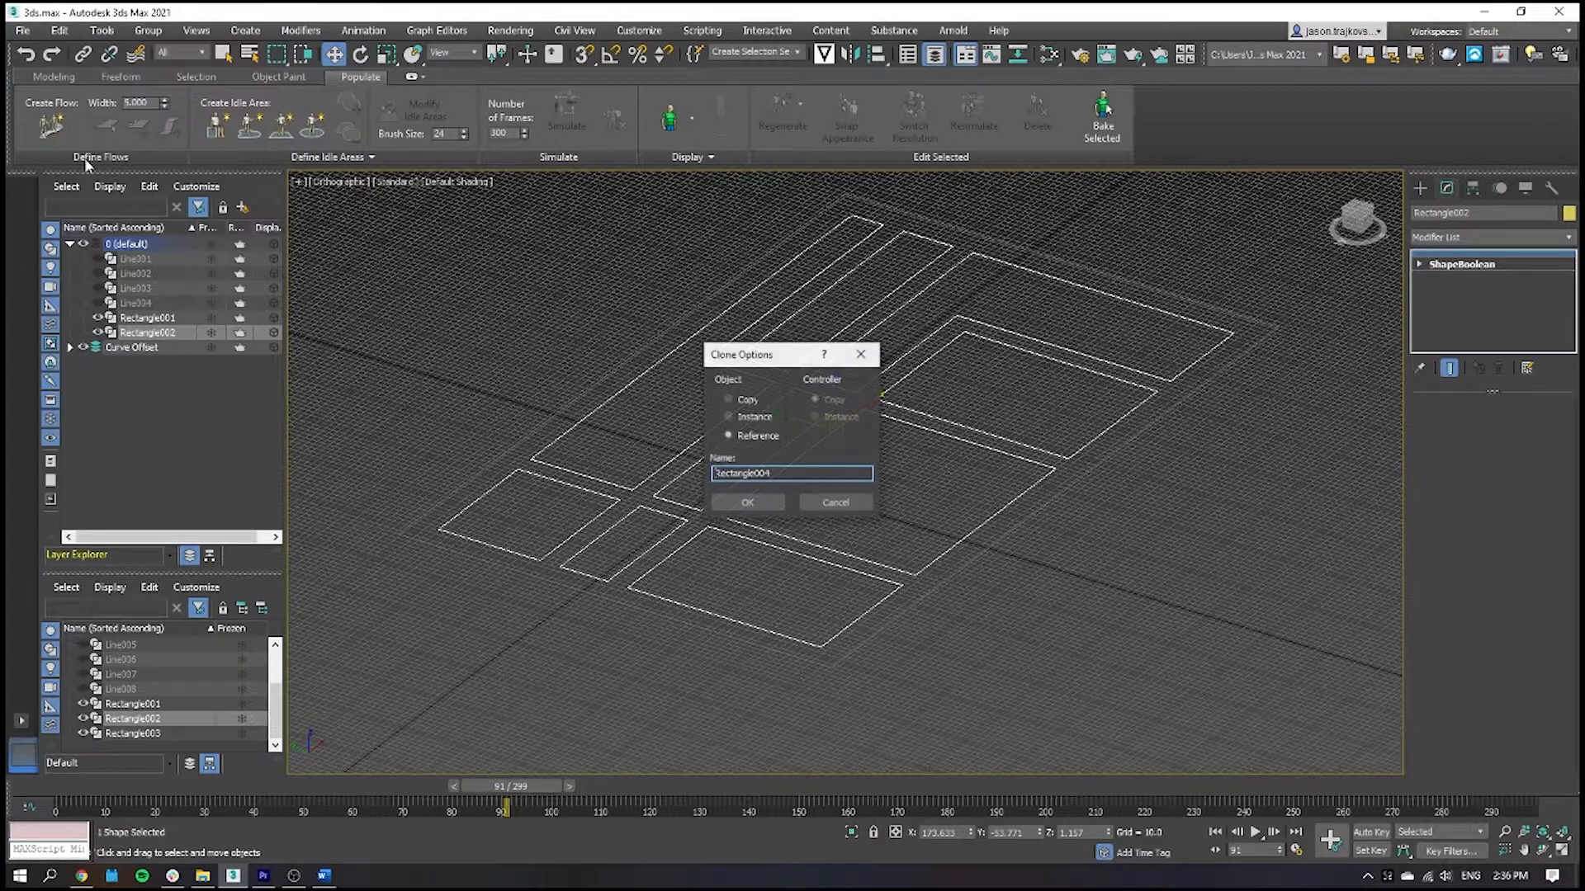
double_click(788, 473)
text(b)
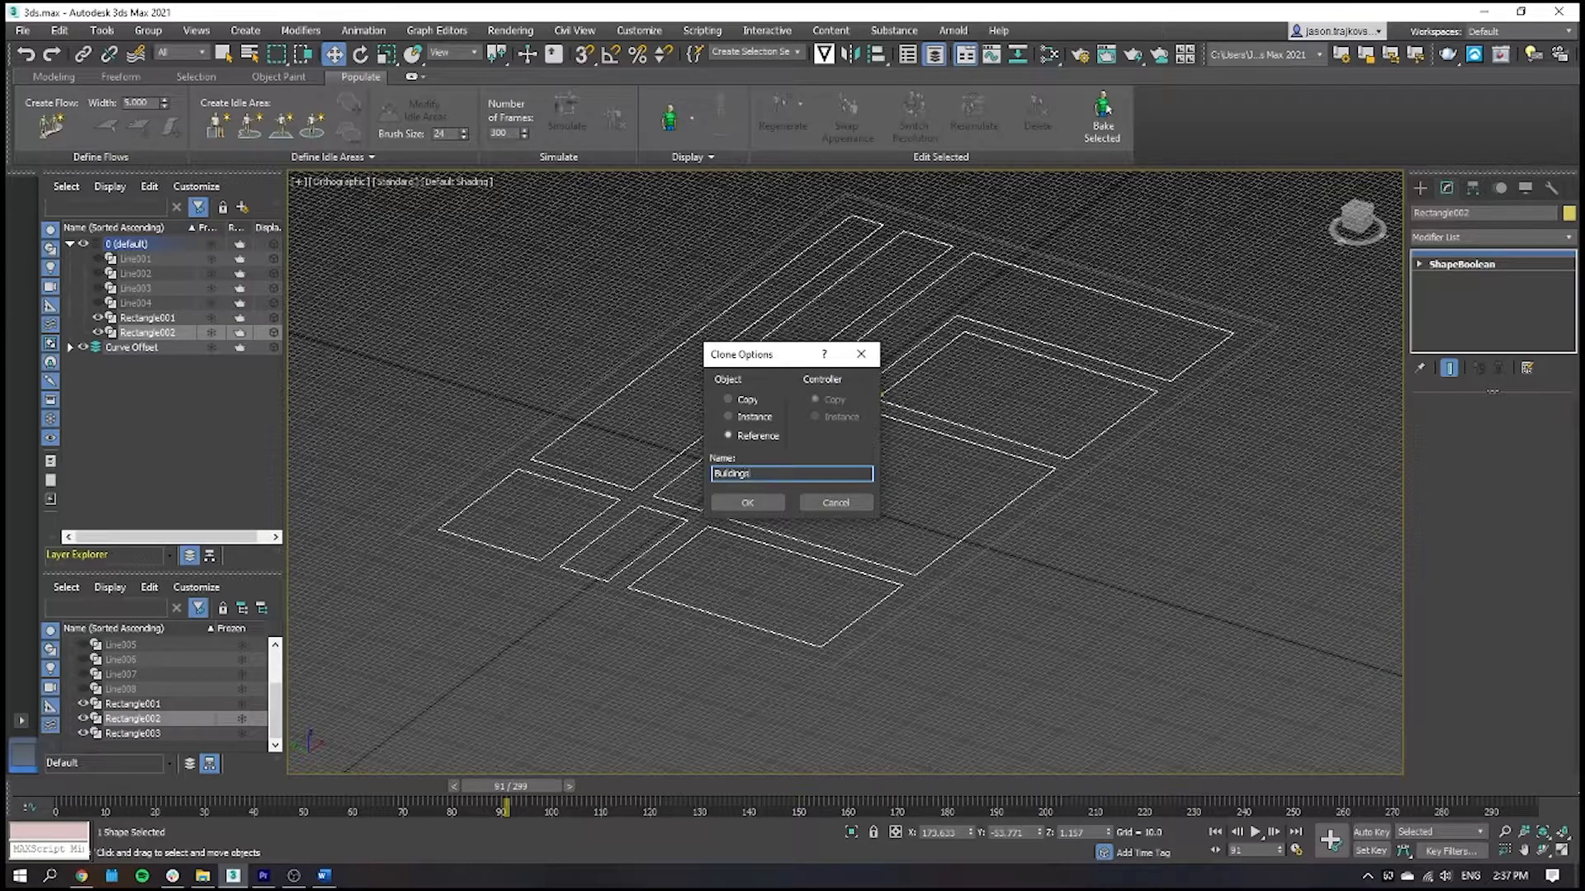
text(uildings)
key(Return)
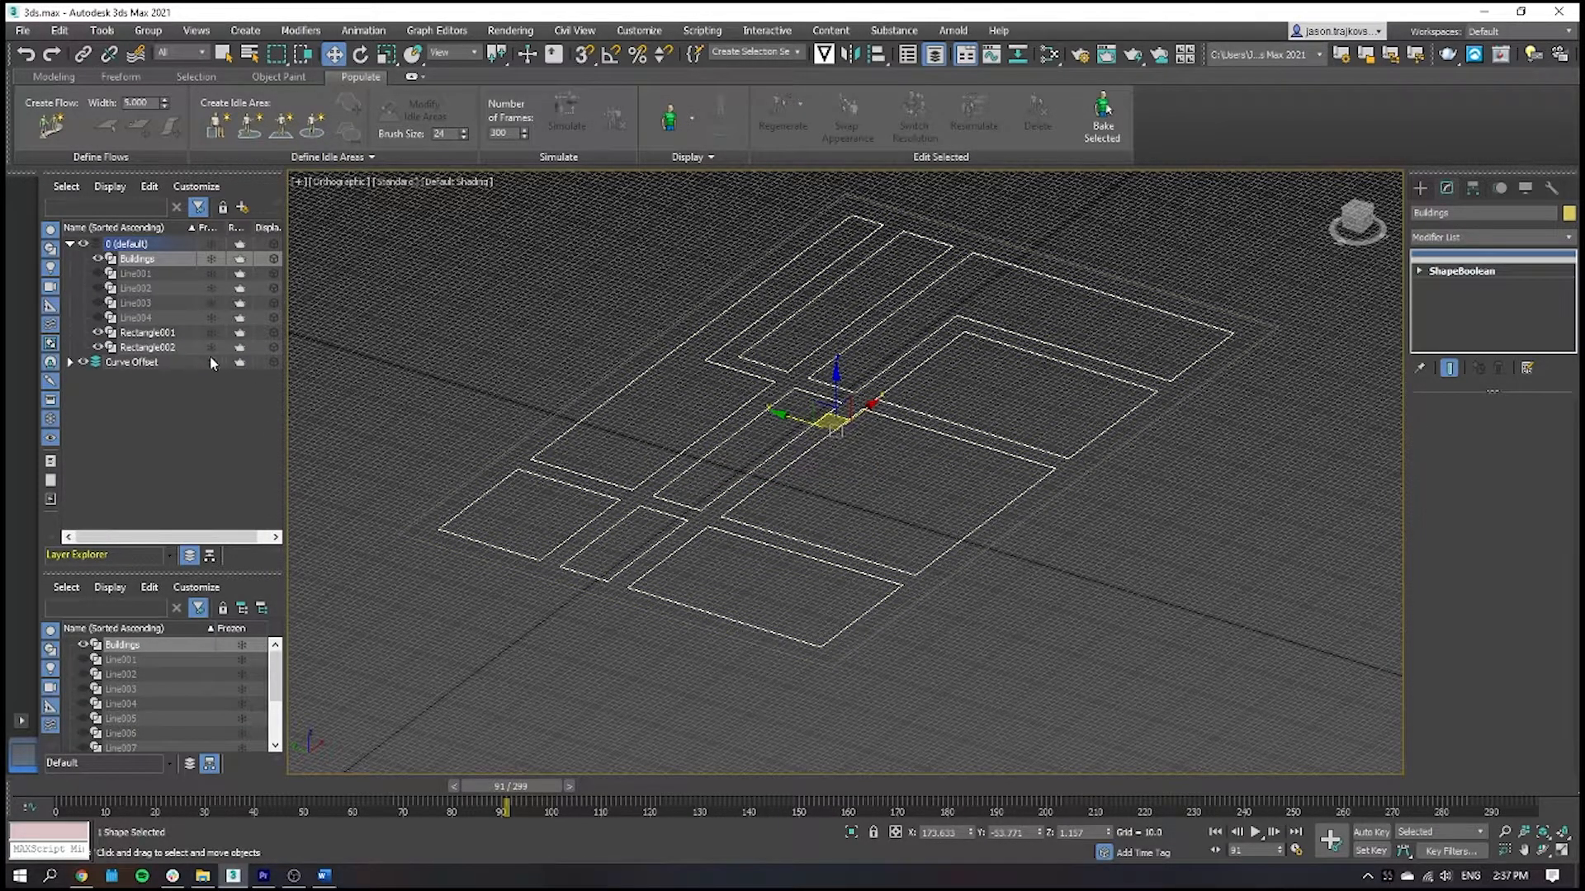
Clone the Rectangle002 block outlines again as a reference named Footpaths
click(656, 599)
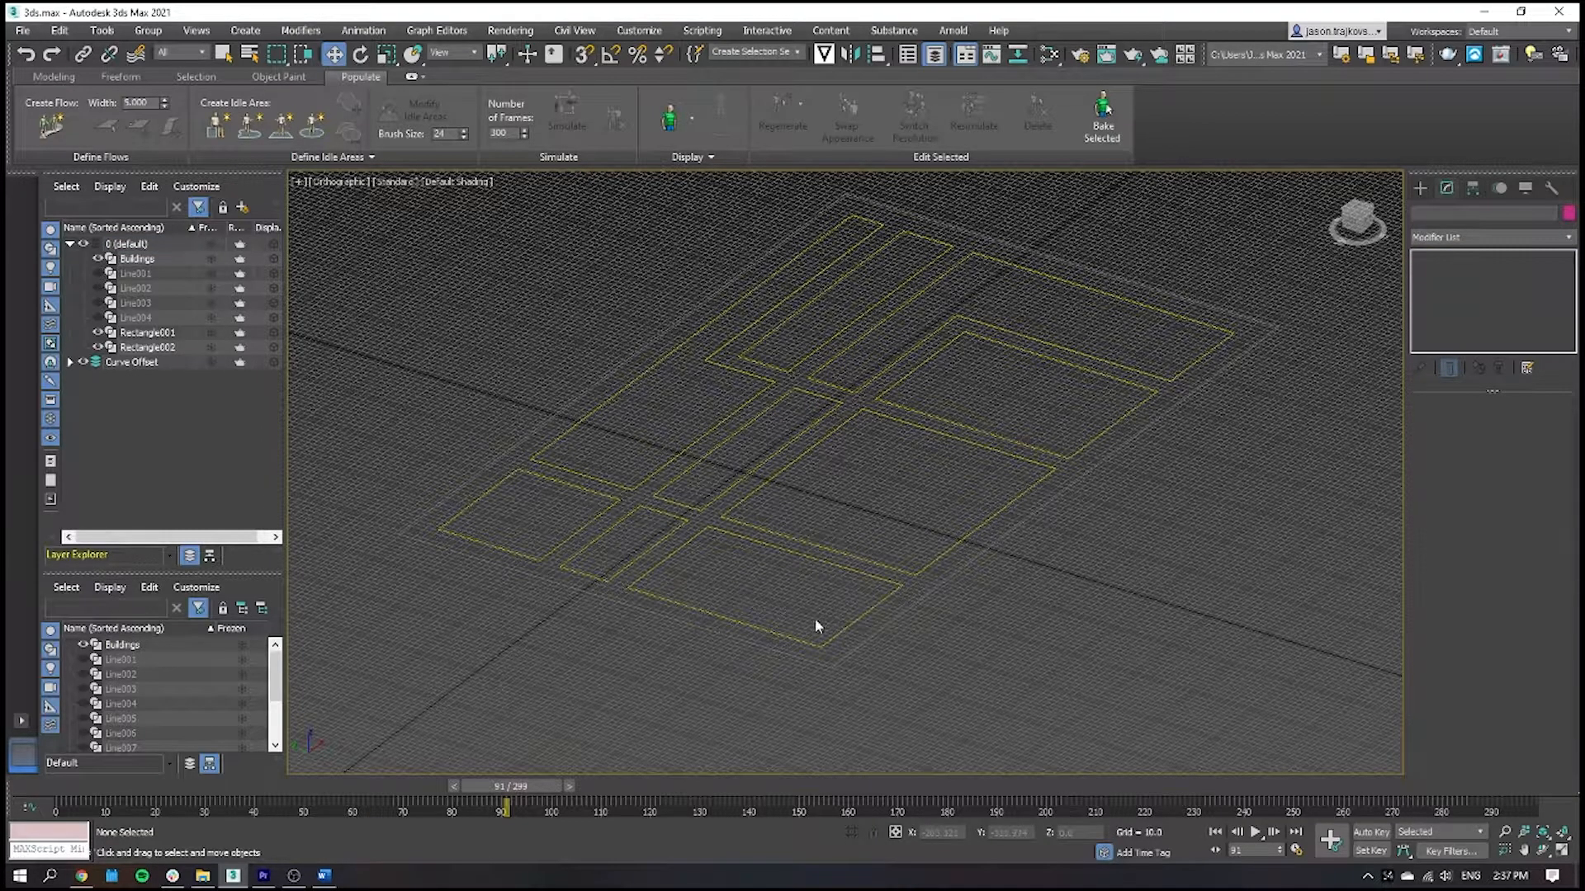
click(792, 627)
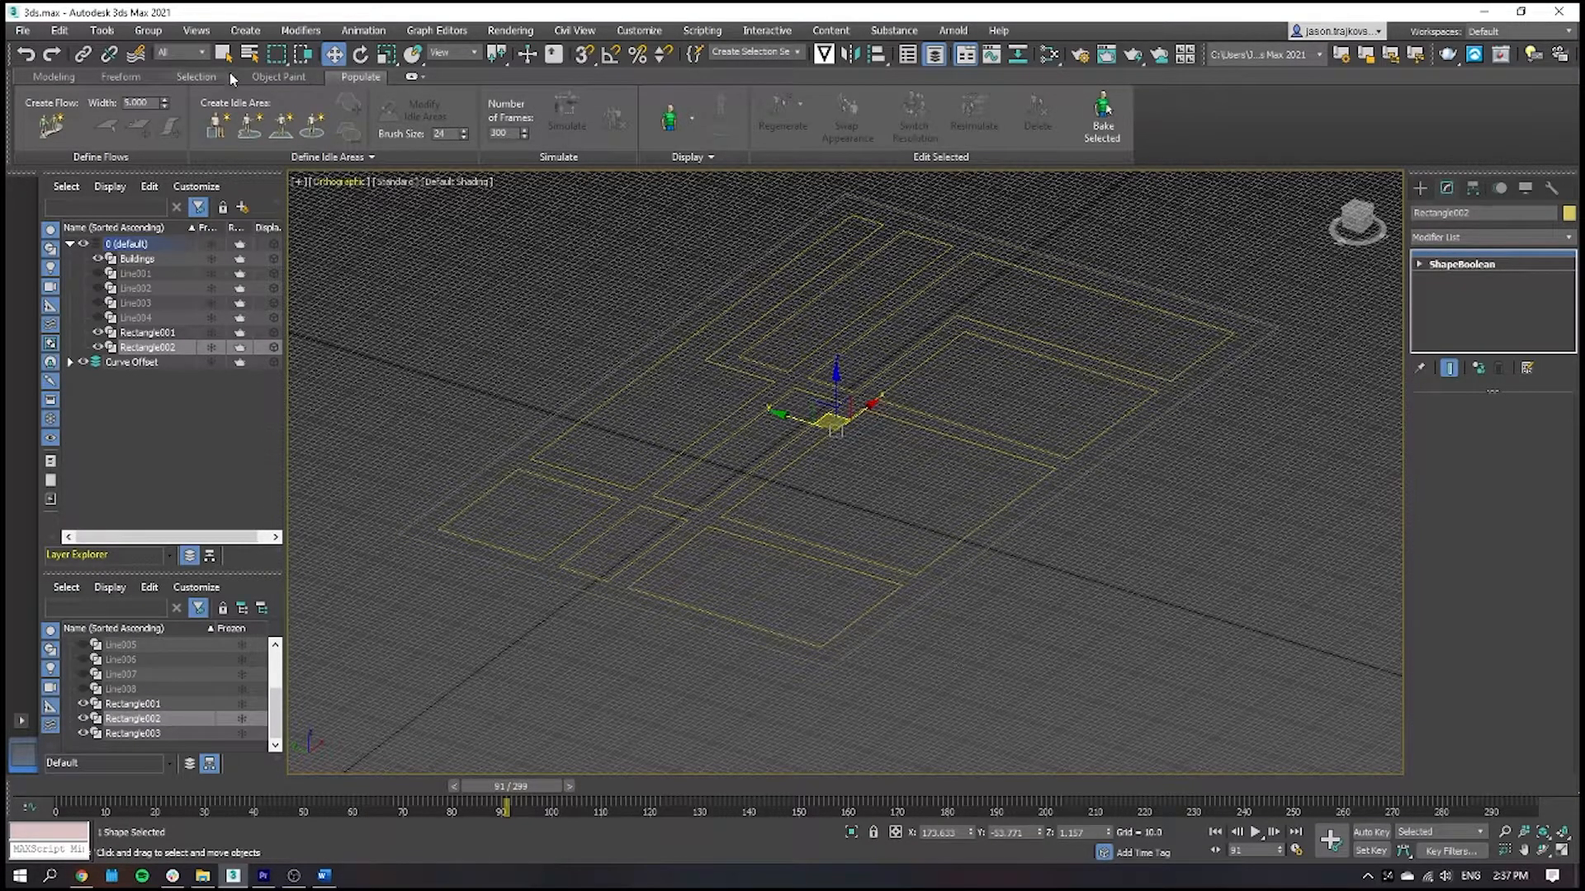
click(62, 30)
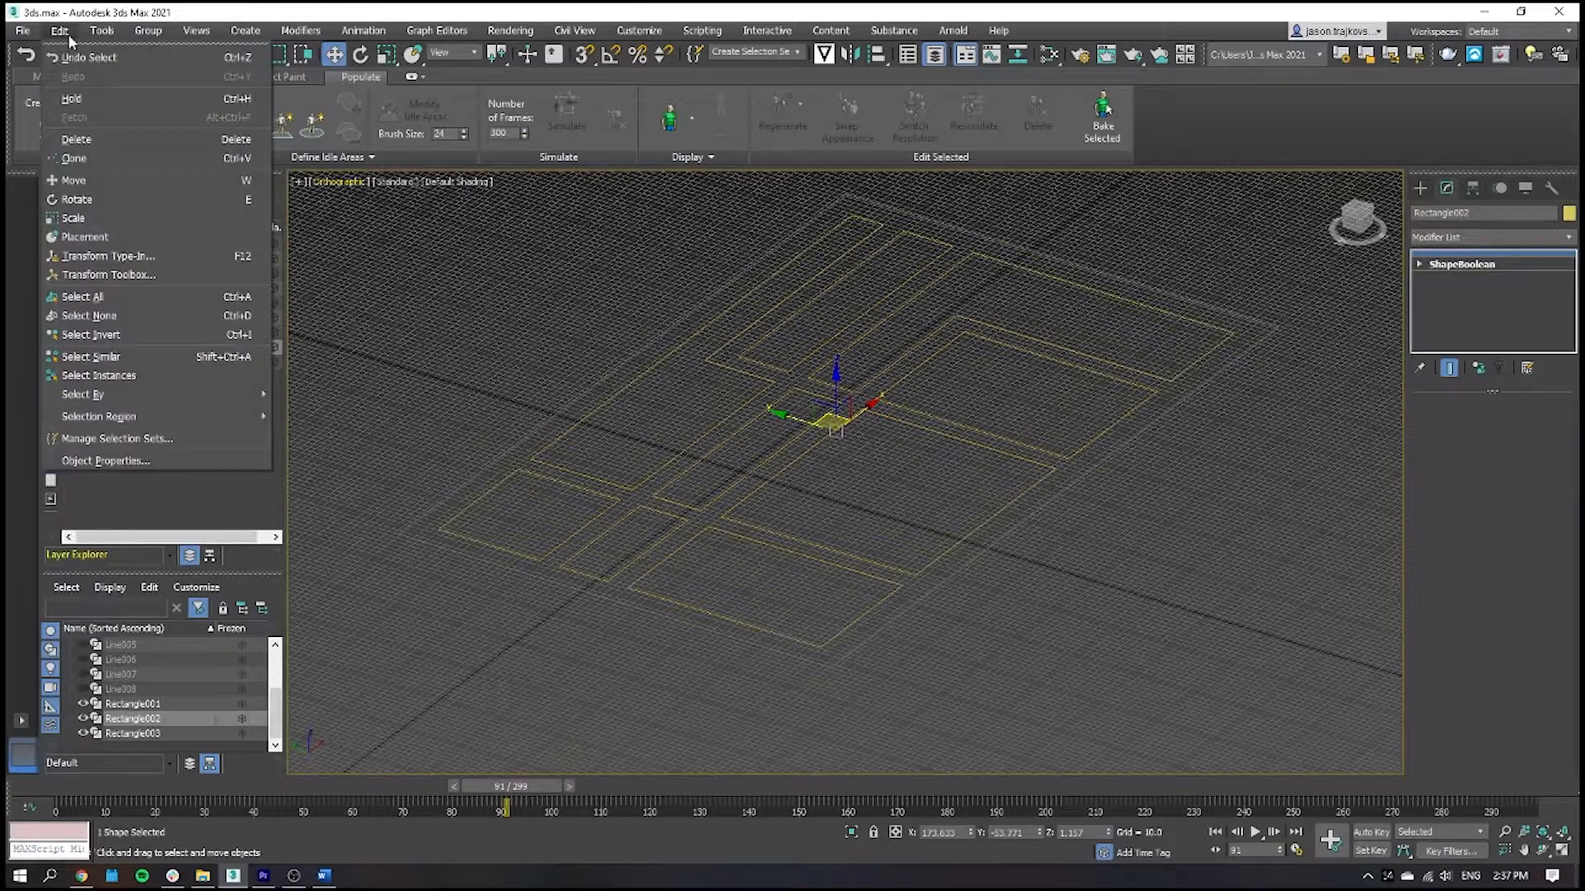
click(114, 161)
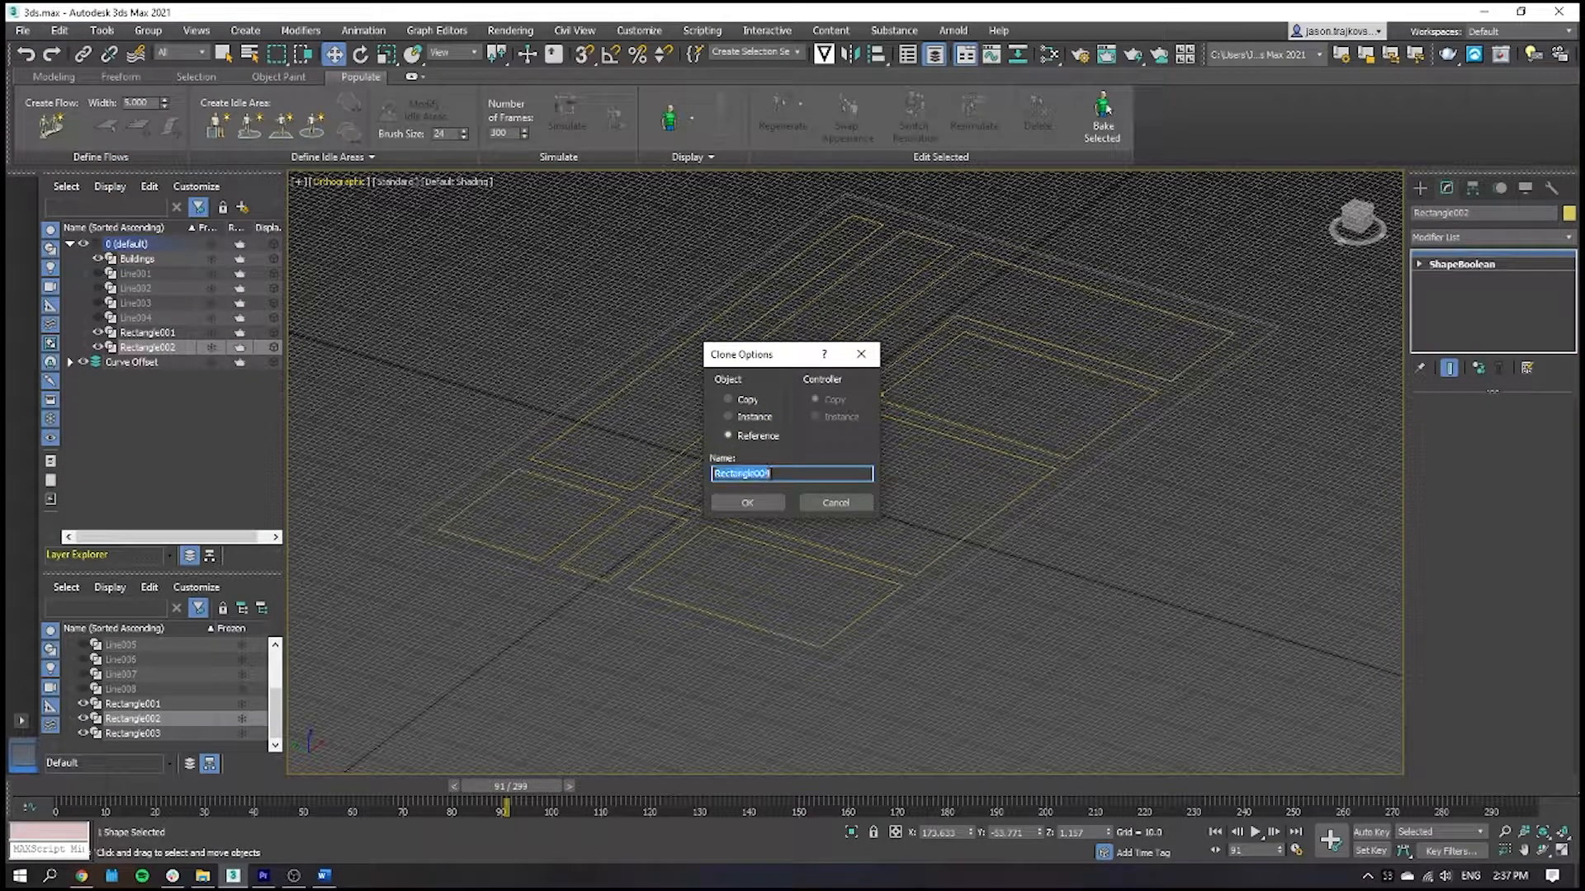
text(Footpaths)
key(Return)
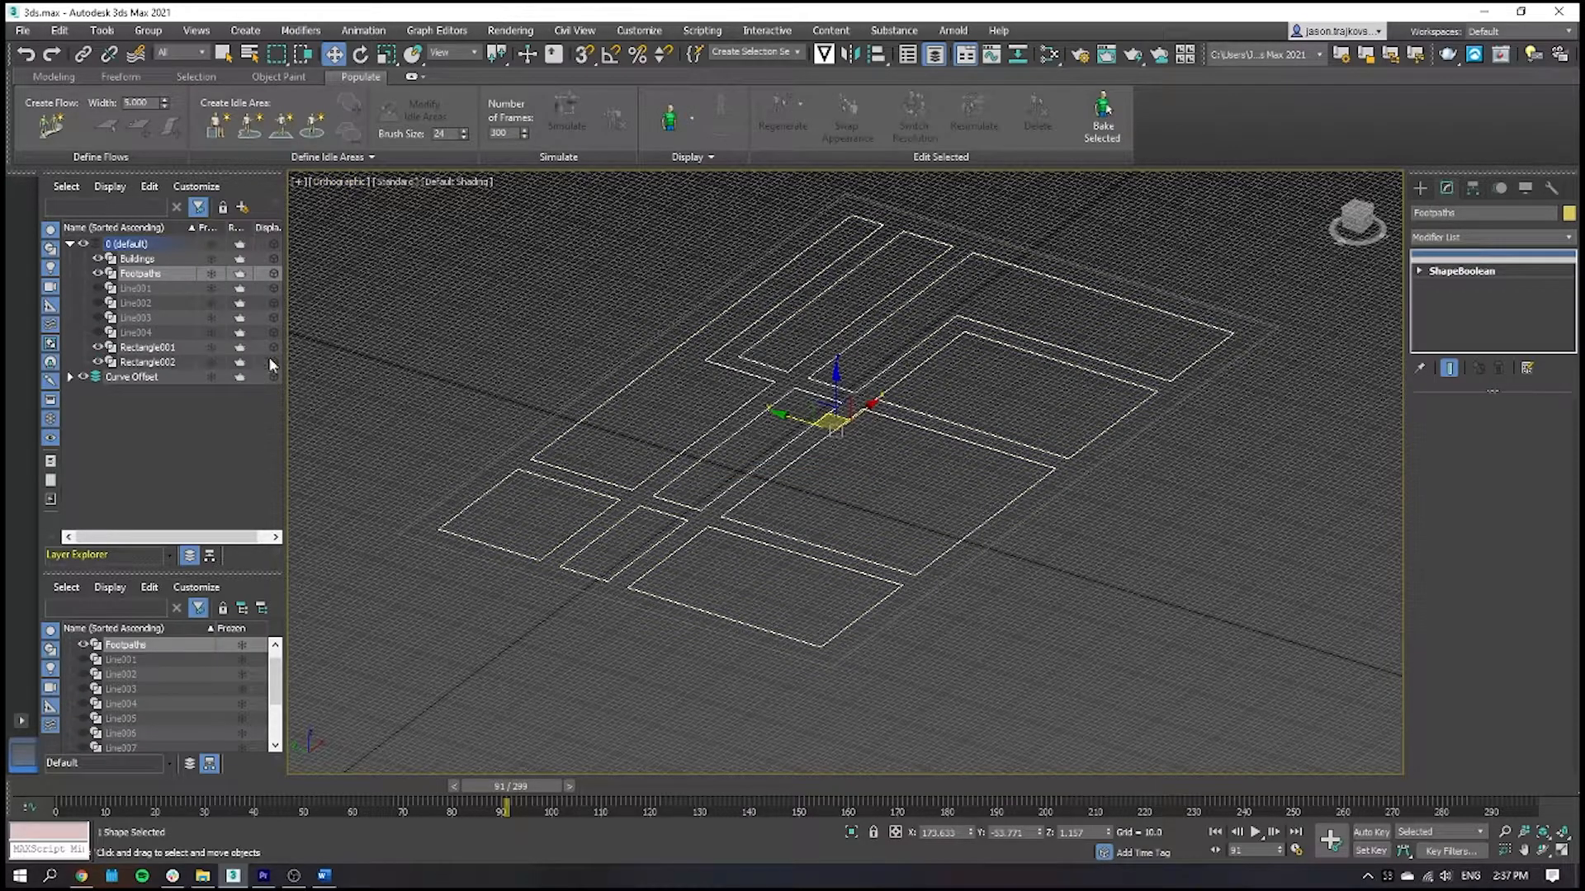
Apply a Quadify Mesh modifier to the Buildings shape
click(155, 258)
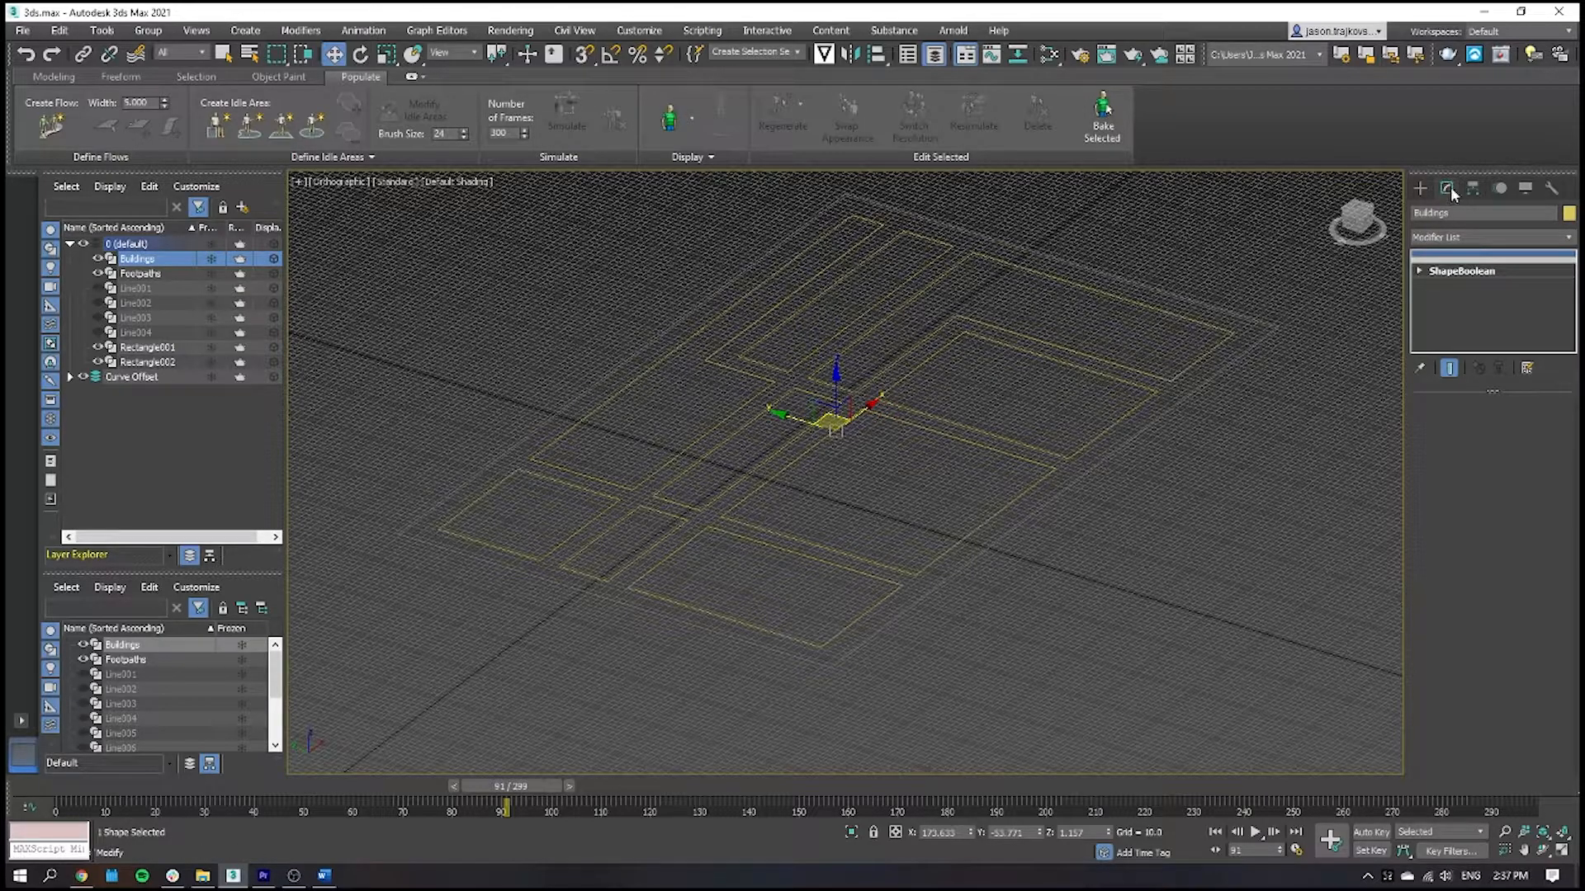
click(1460, 239)
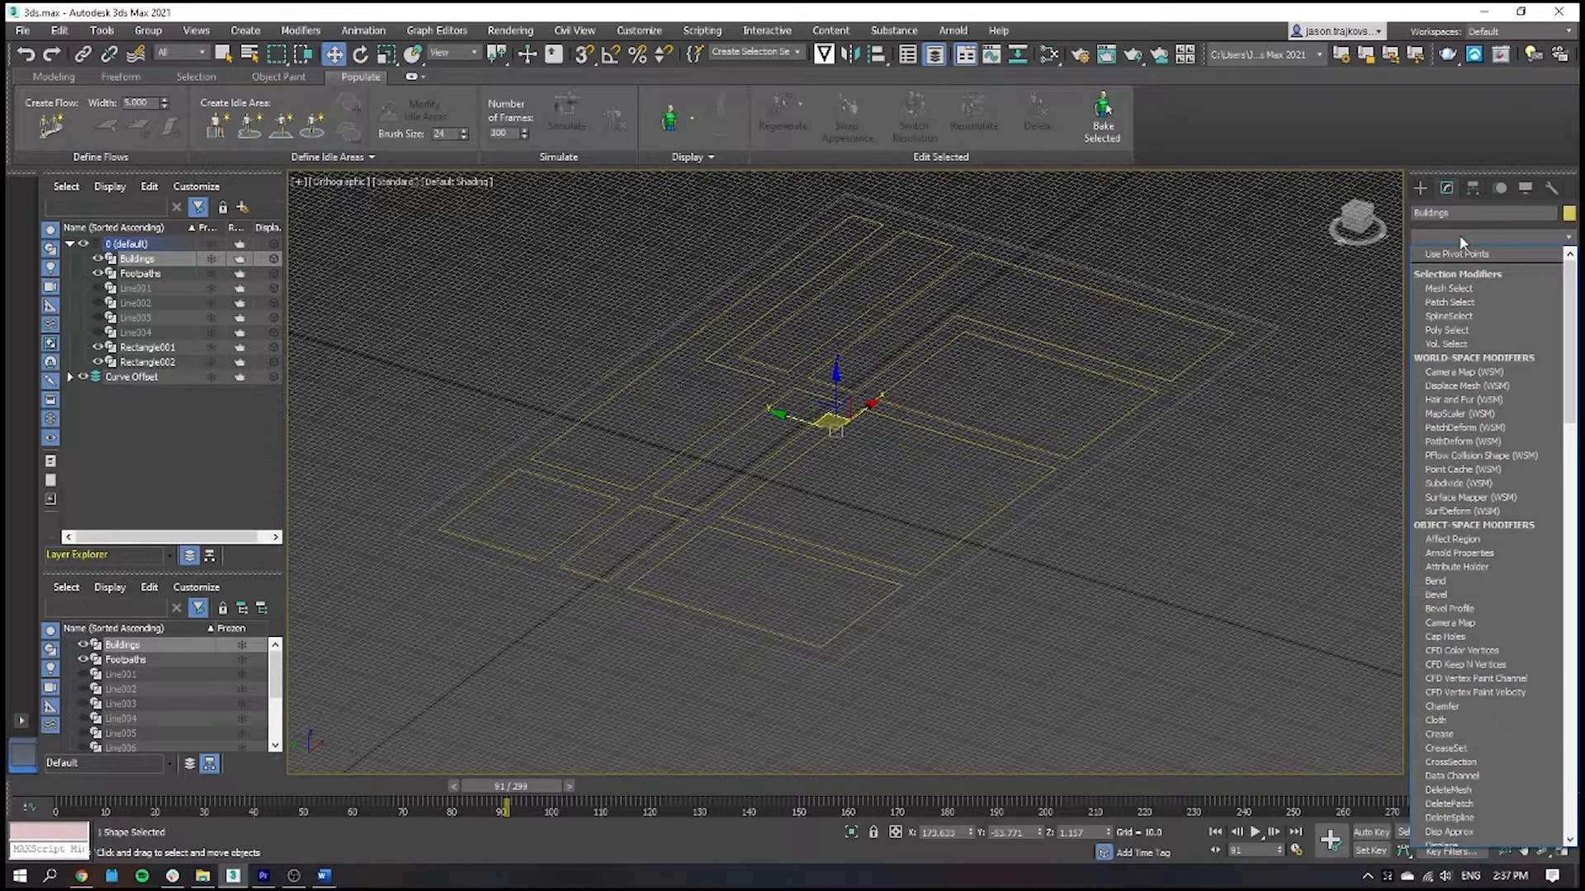
text(q)
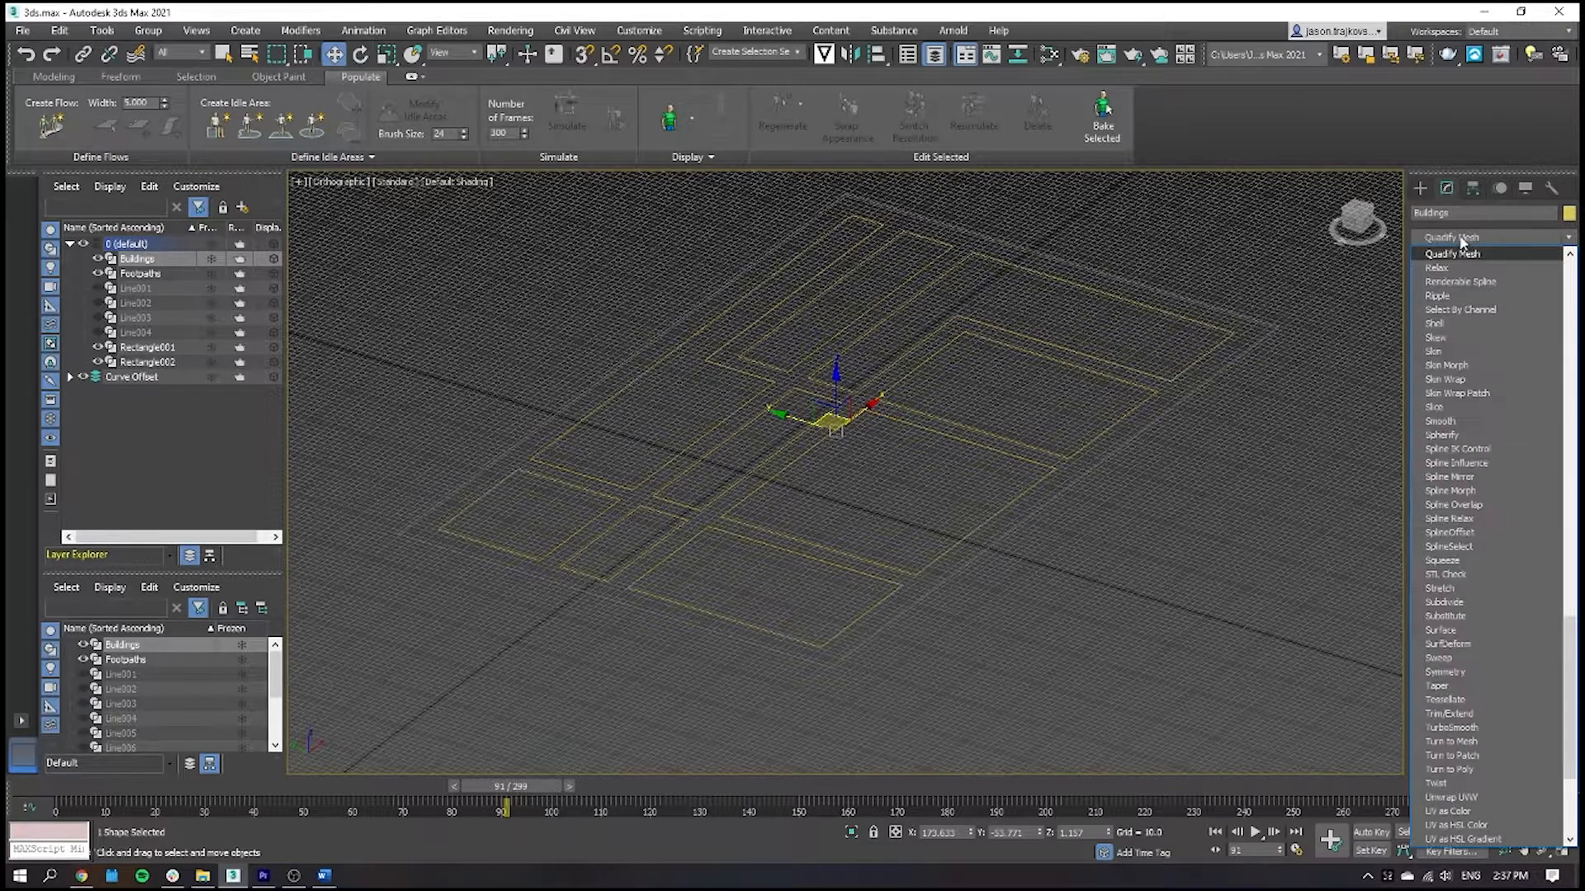
key(Return)
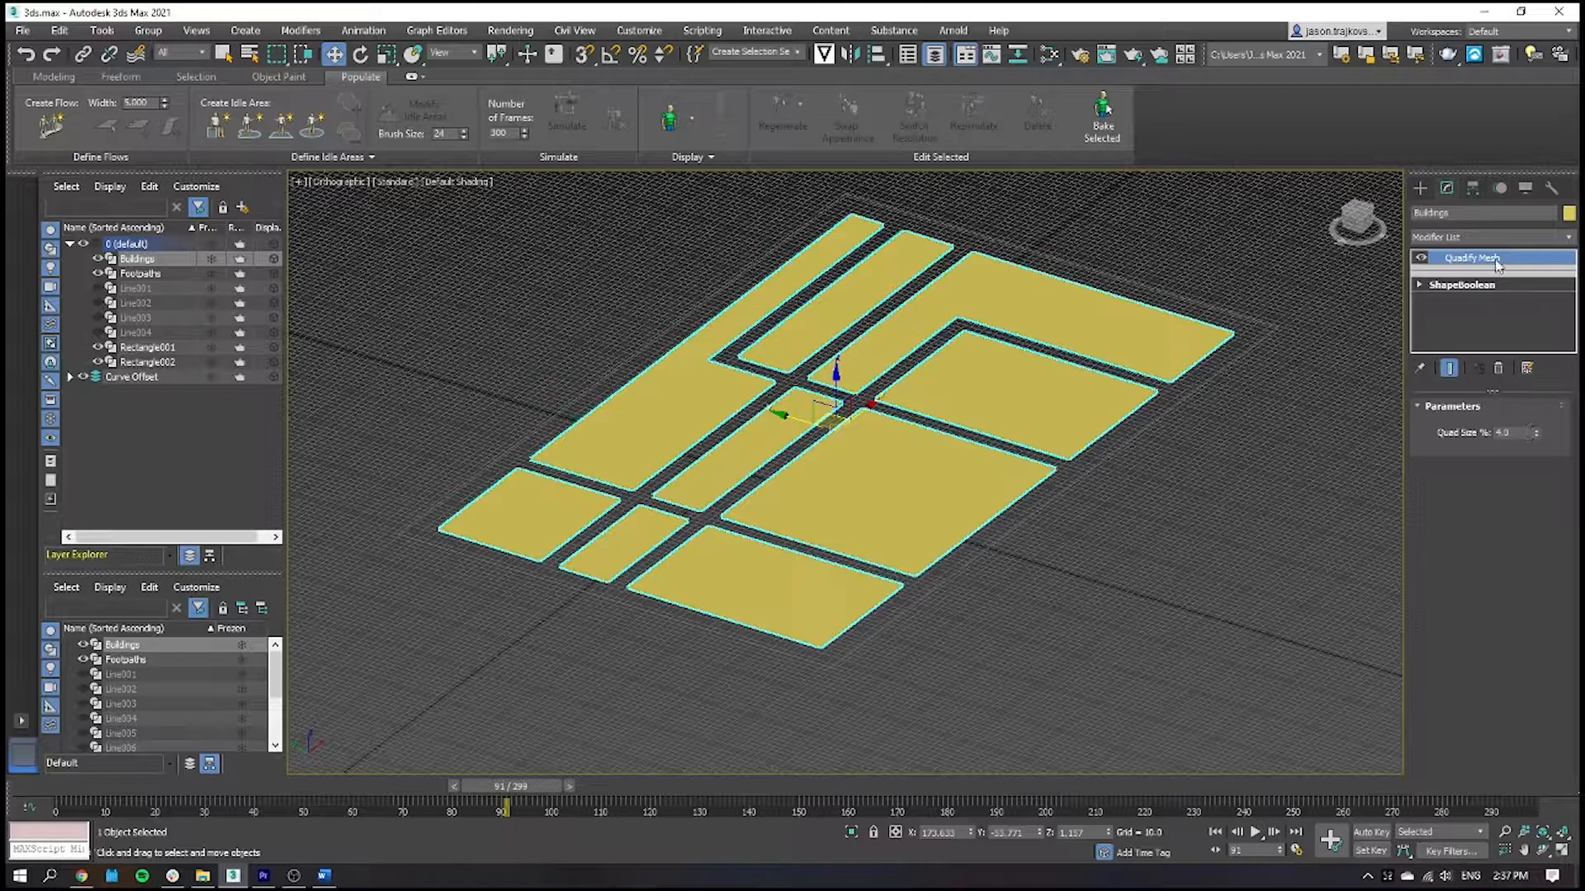
Add a Greeble modifier to Buildings with a panel maximum height of 50 and minimum height of 20
click(1478, 229)
text(g)
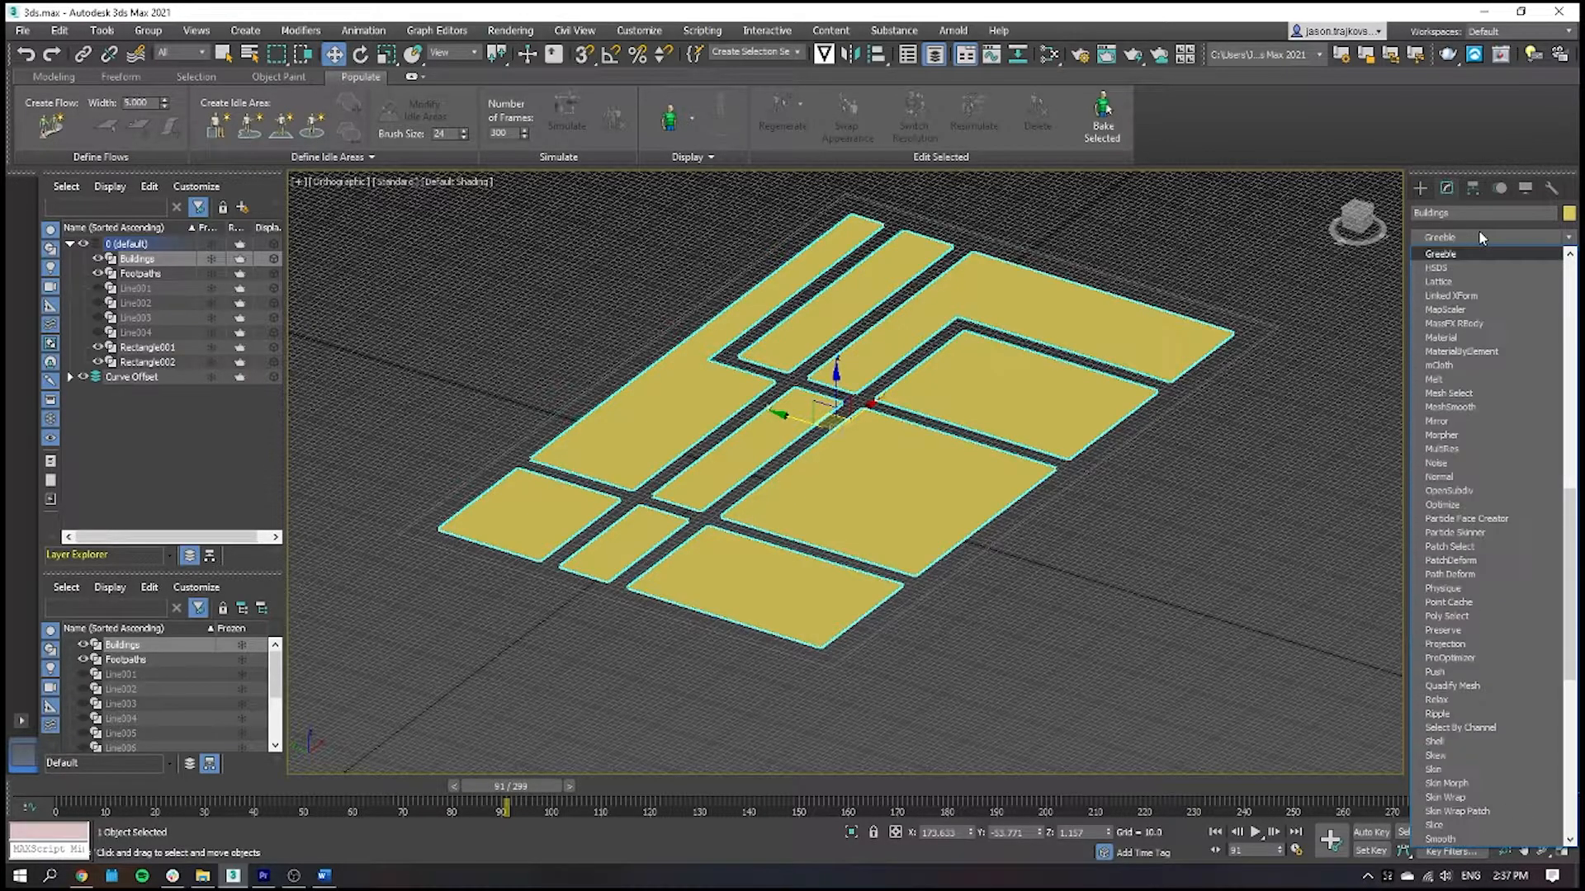
click(1480, 256)
double_click(1519, 549)
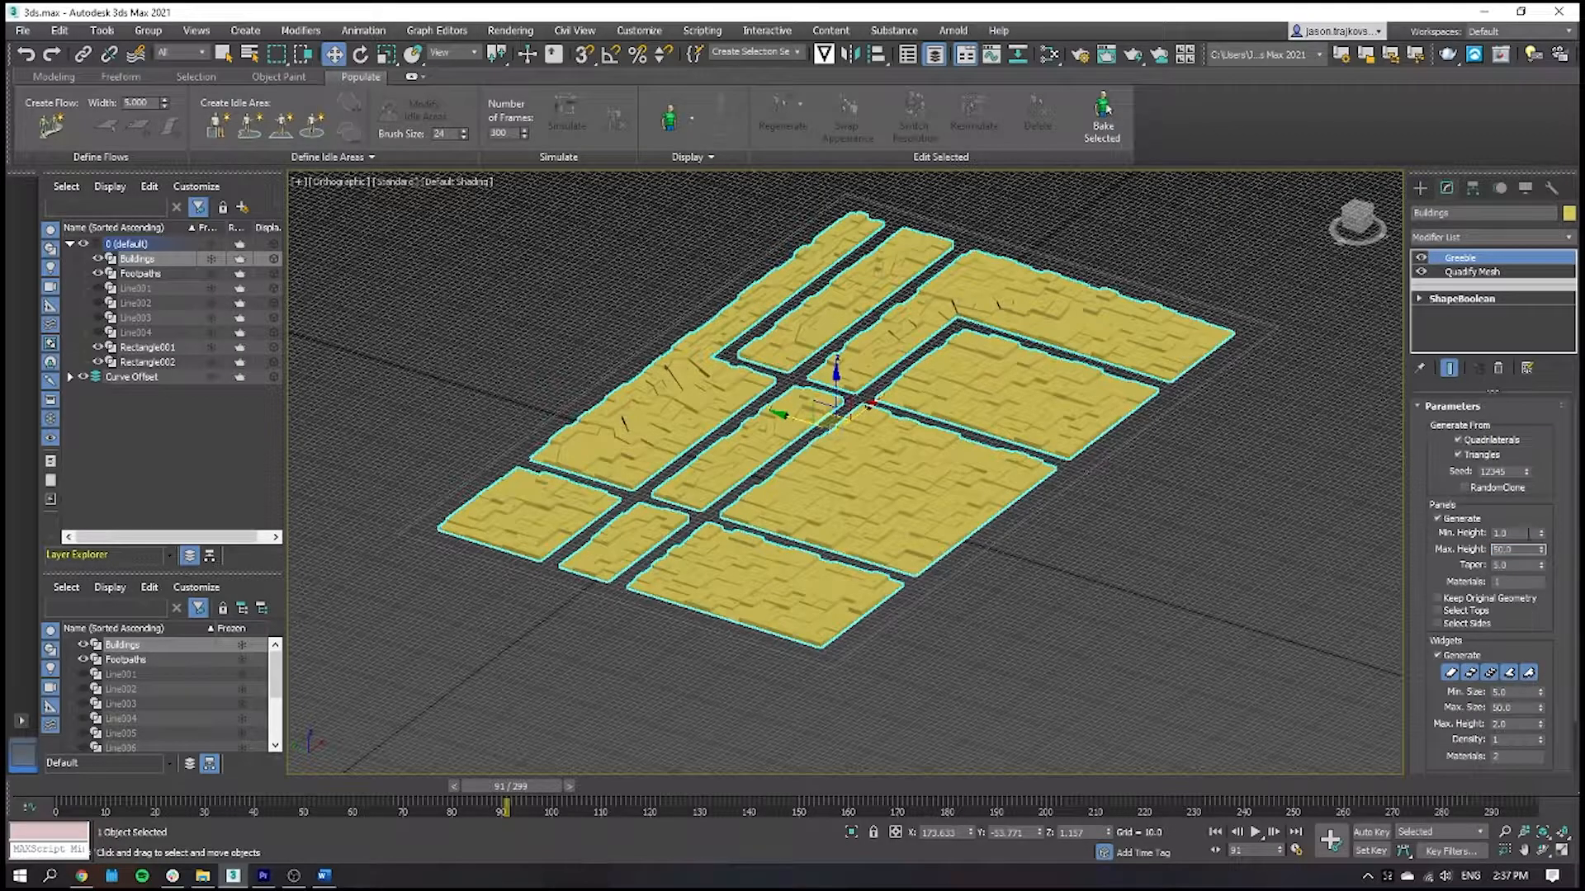
click(1518, 532)
double_click(1528, 533)
text(1)
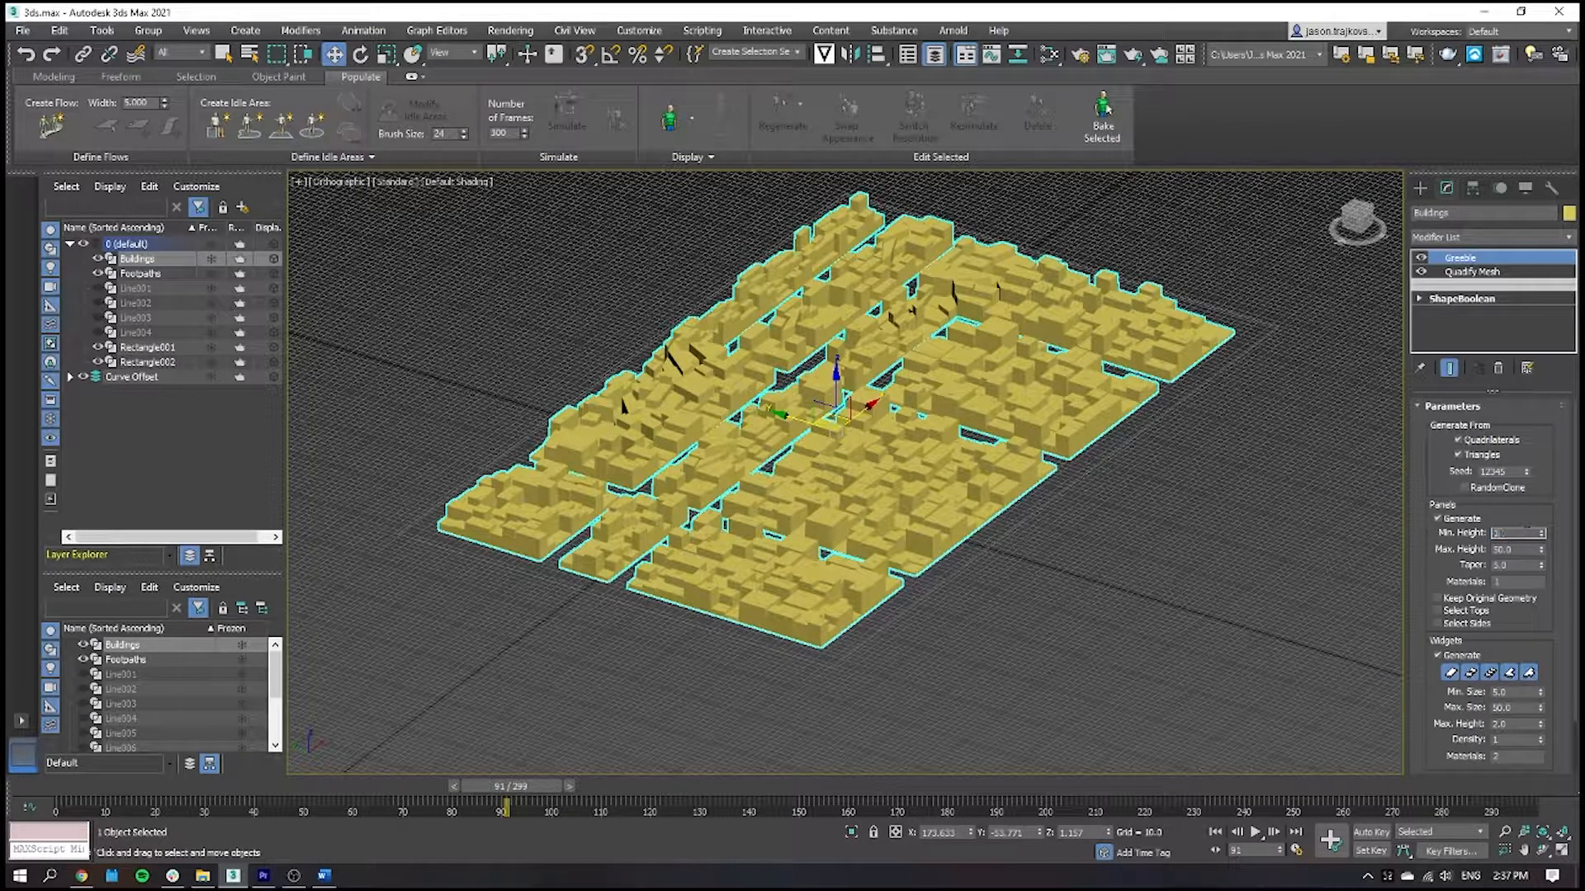
key(Return)
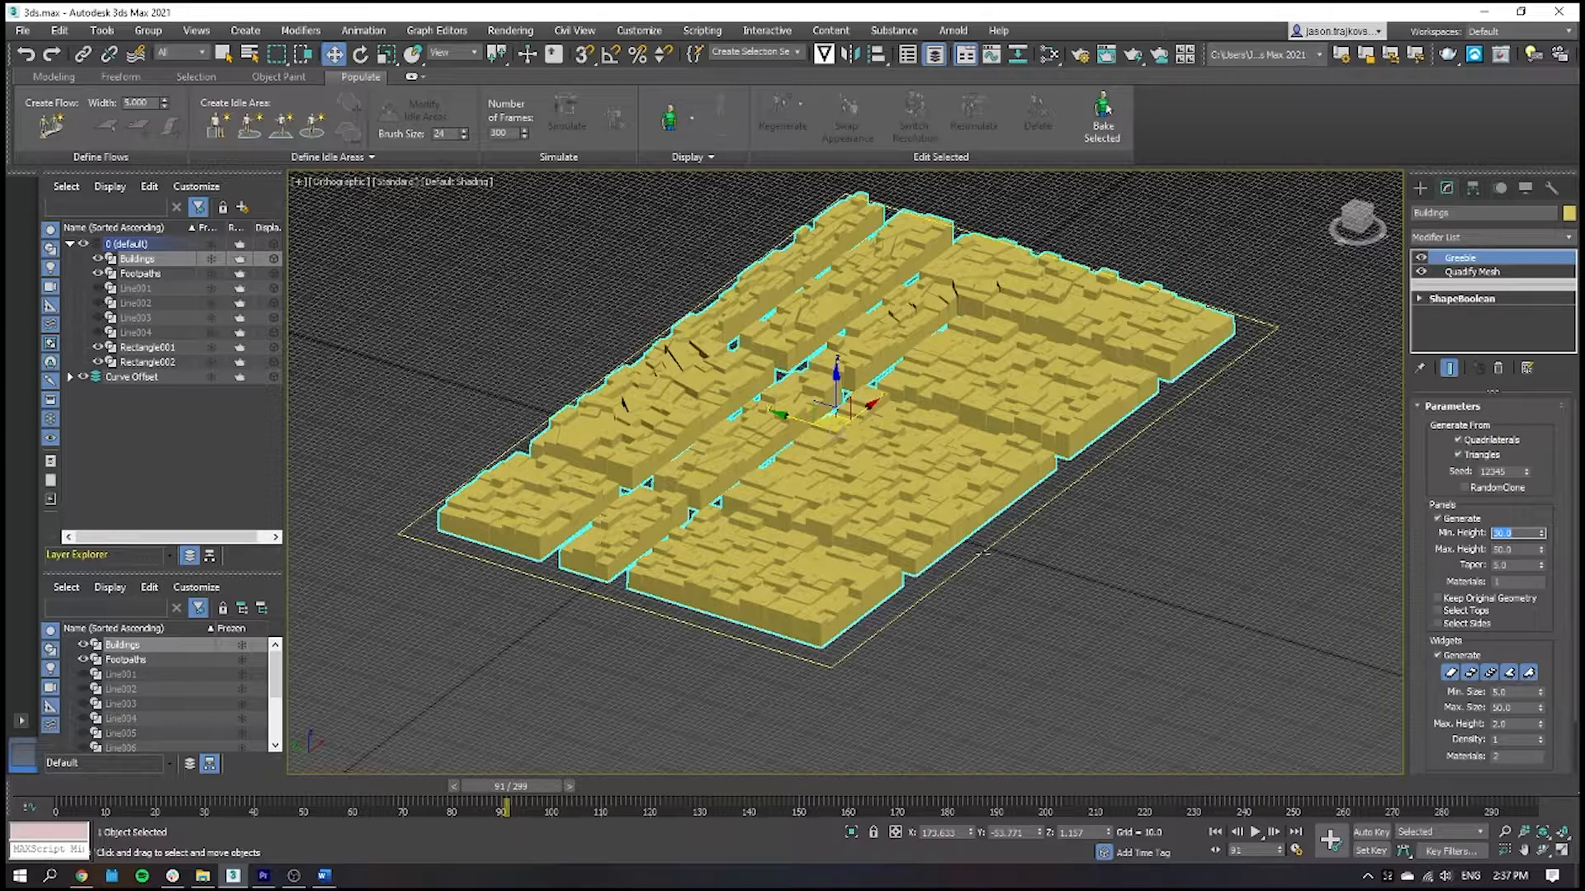
text(20)
key(Return)
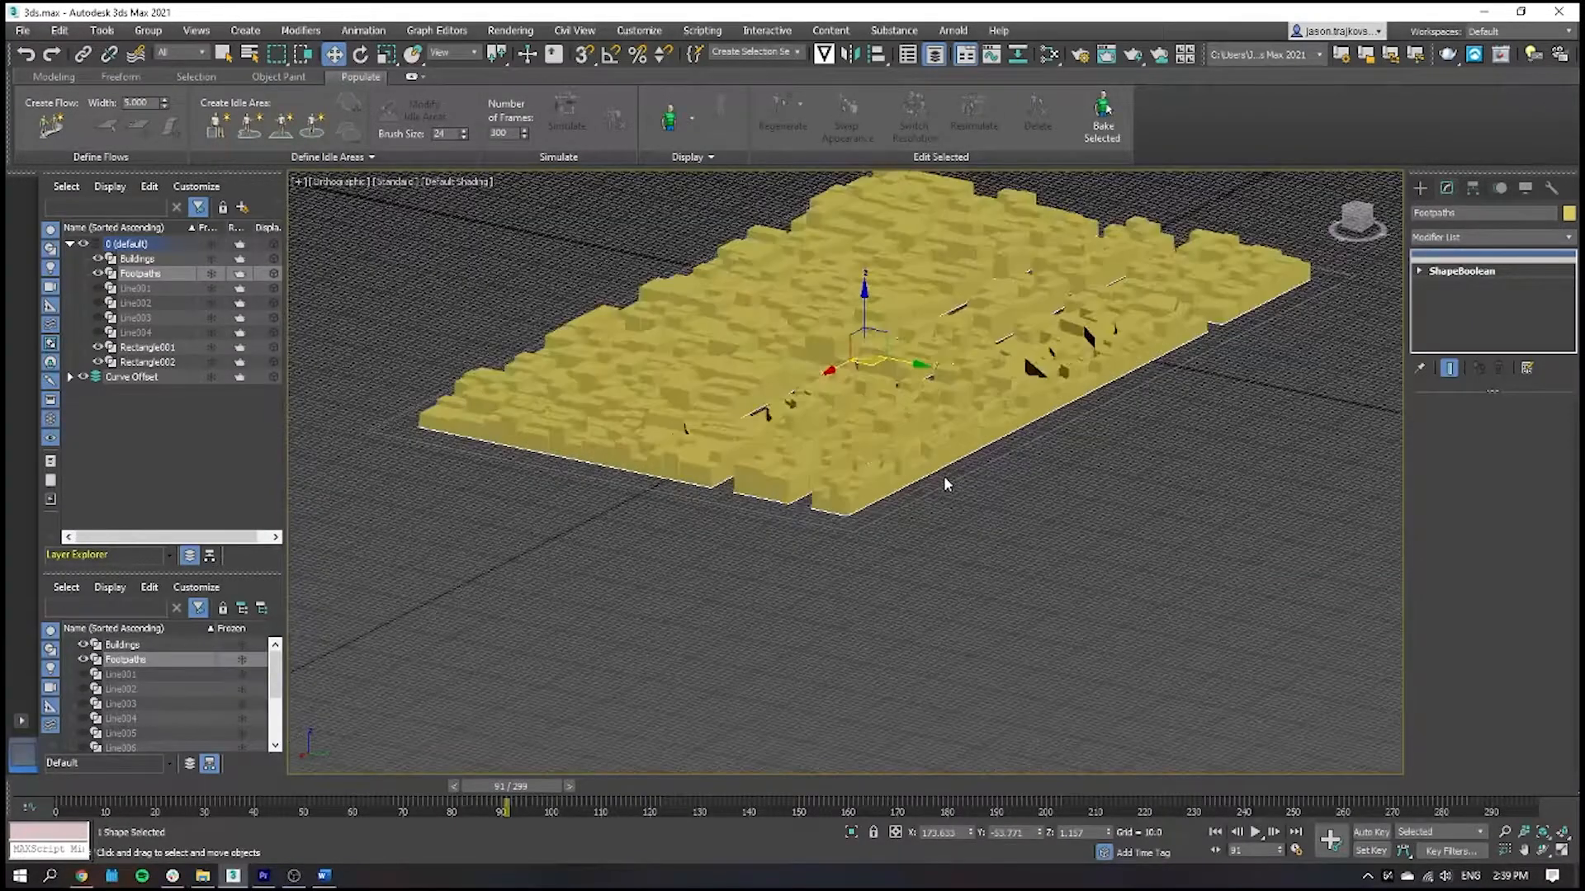
Apply a Sweep modifier to the Footpaths shape
scroll(943, 476, up, 3)
alt+middle_drag(944, 475, 948, 517)
scroll(951, 505, down, 5)
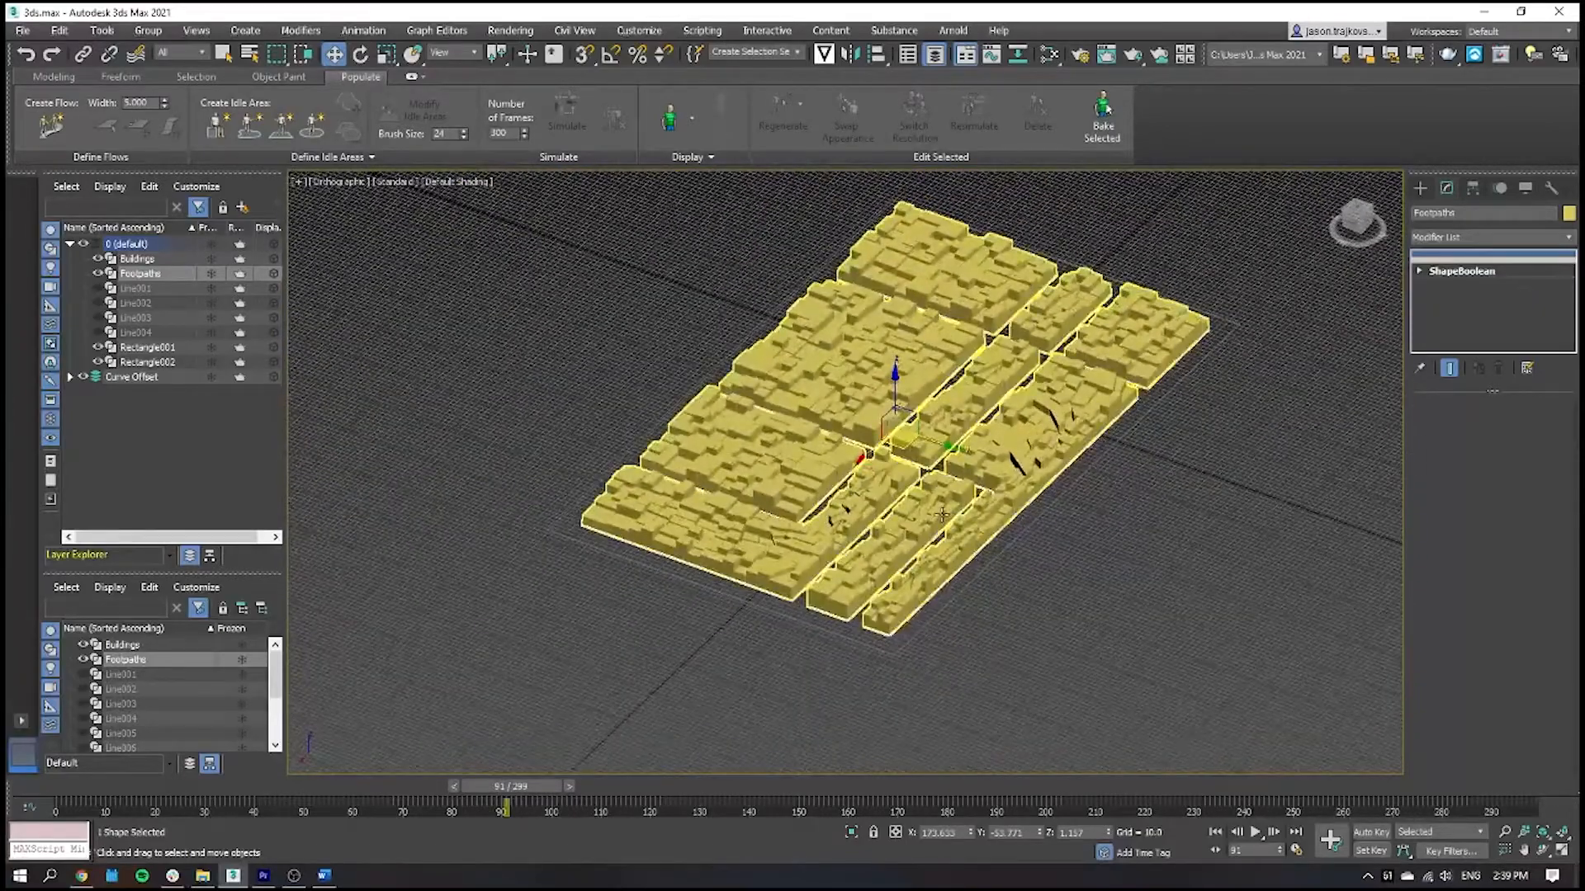
double_click(137, 273)
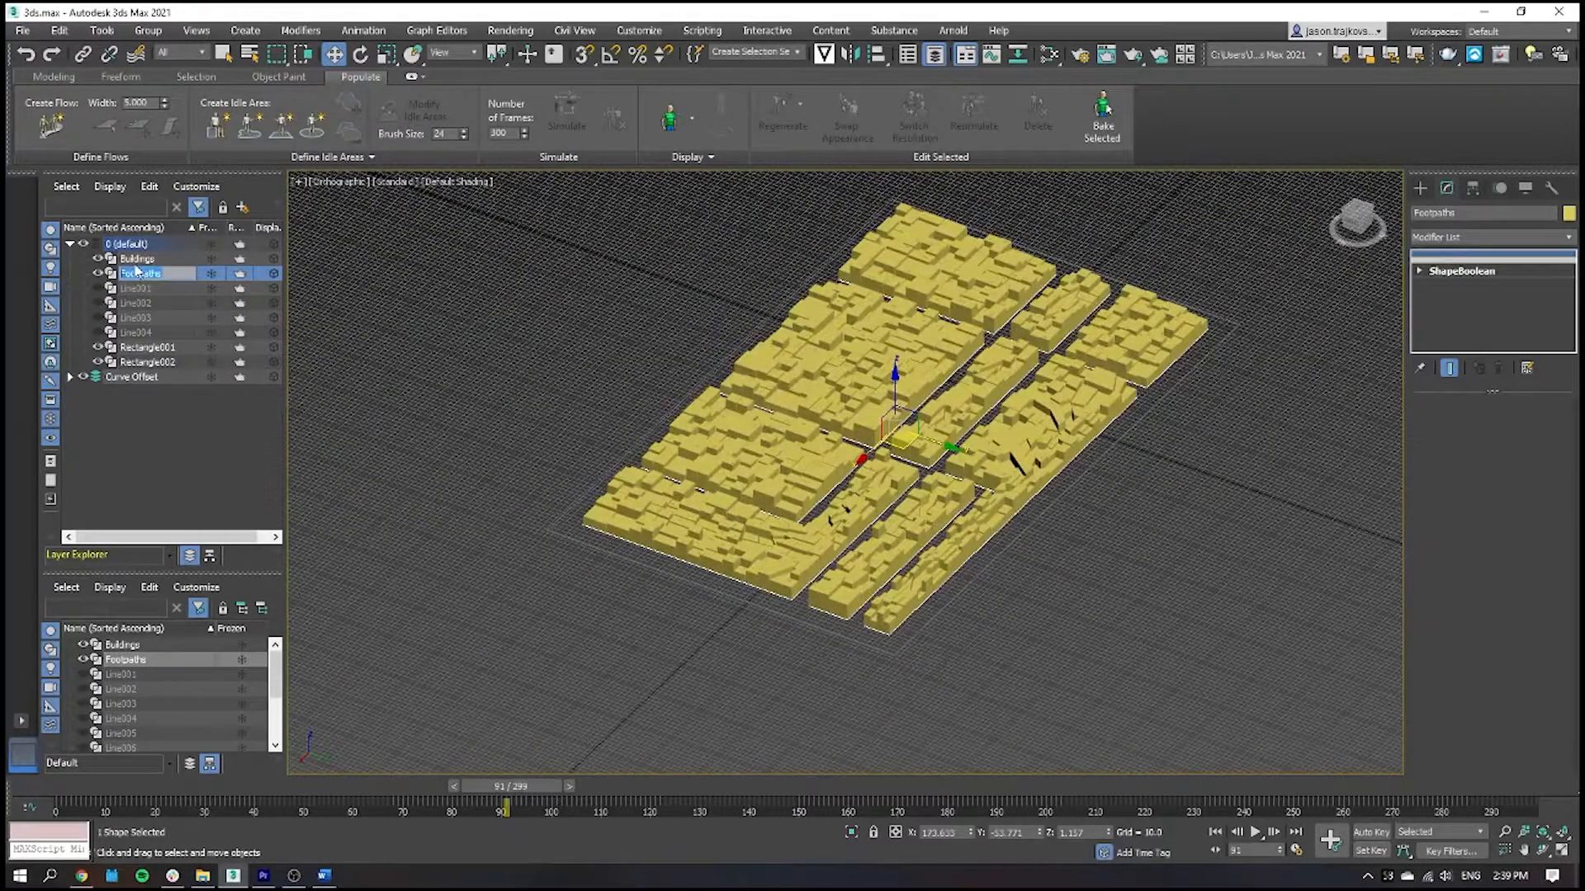
click(234, 458)
click(165, 275)
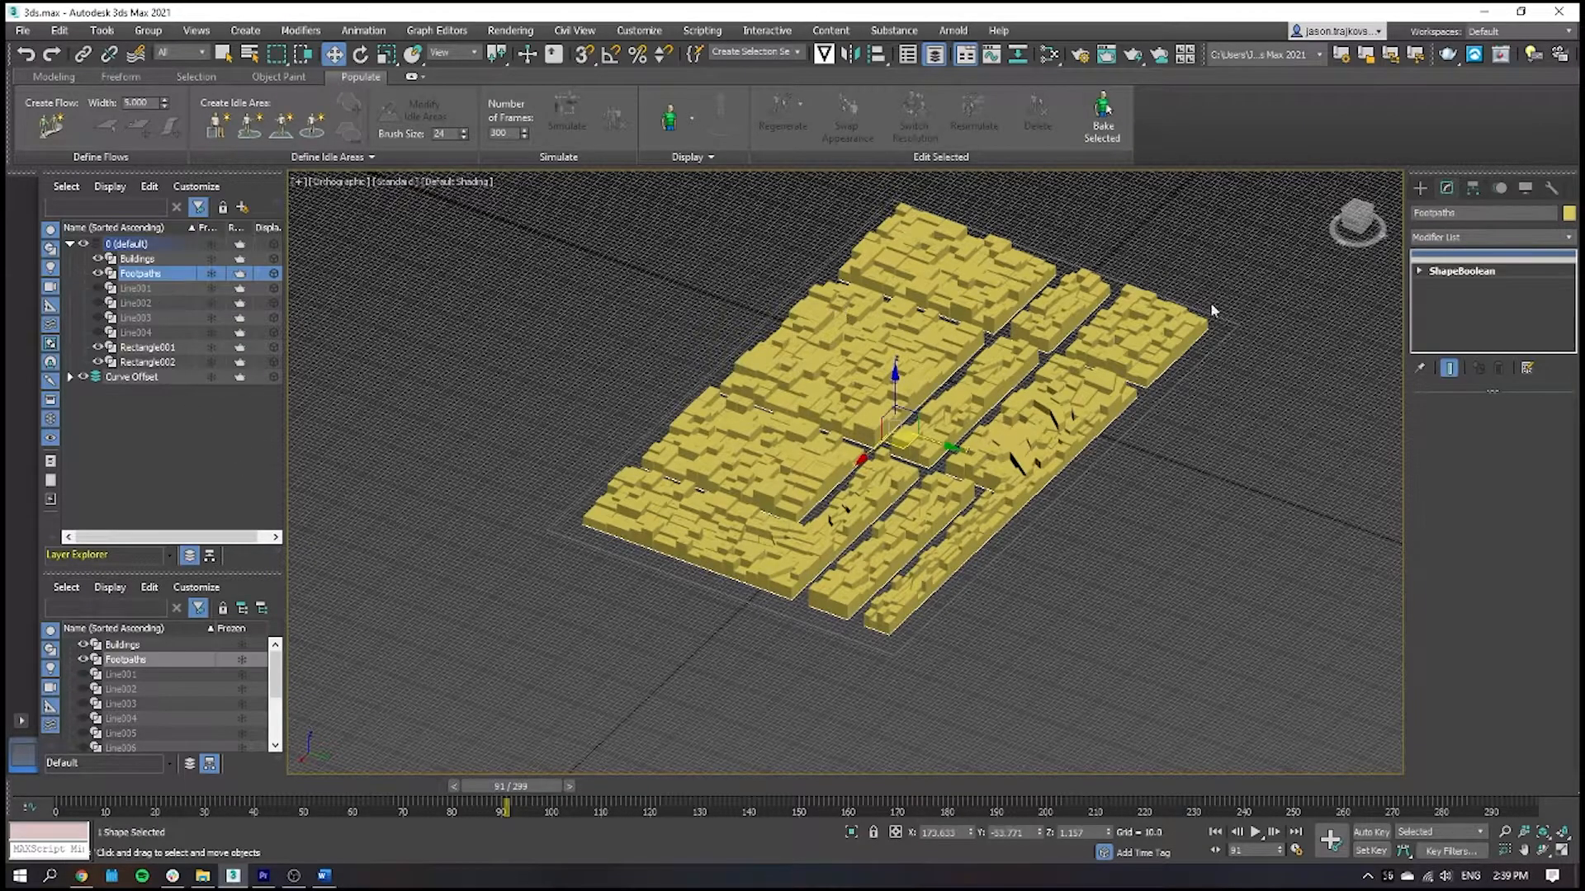
click(1451, 238)
scroll(1452, 241, down, 2)
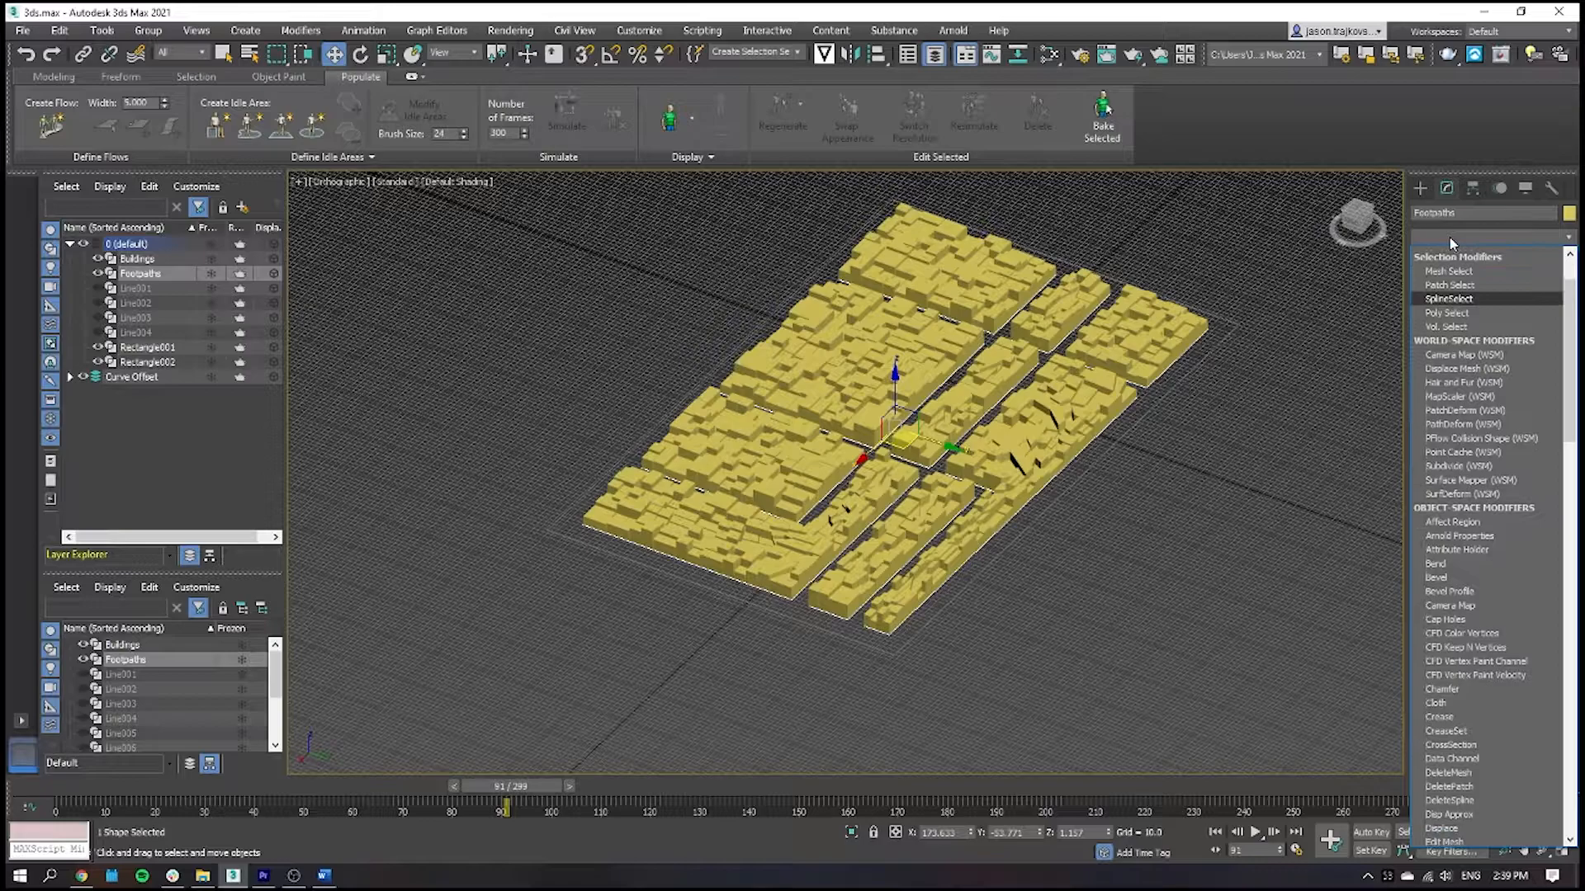
scroll(1452, 248, down, 3)
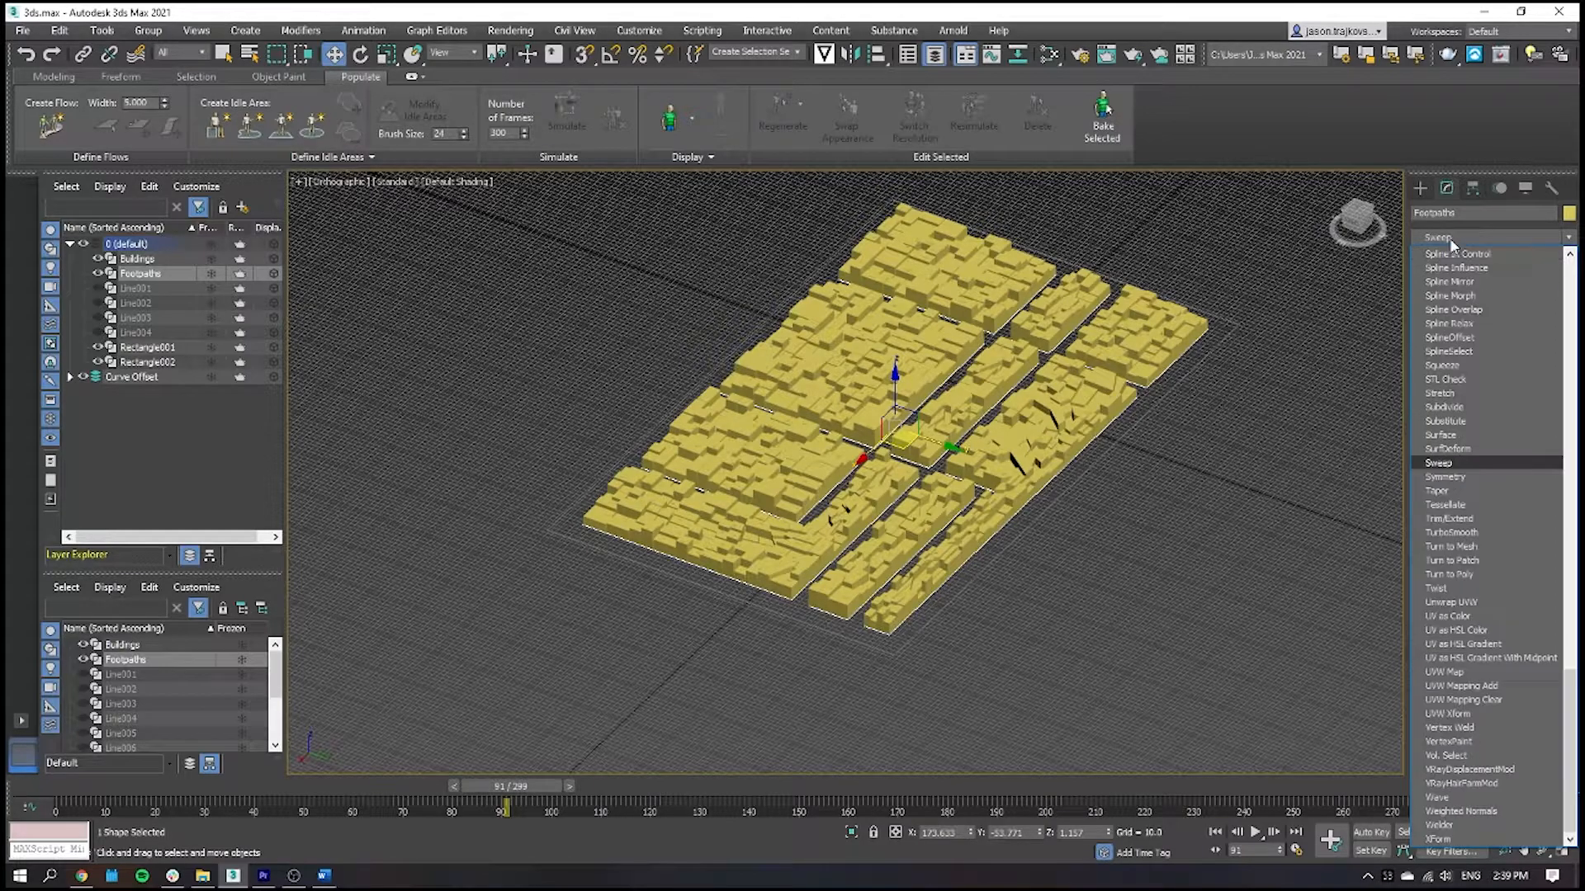
click(1446, 469)
Use the built-in Bar section for the Footpaths sweep, with length 0.1 and width 8
scroll(958, 557, up, 10)
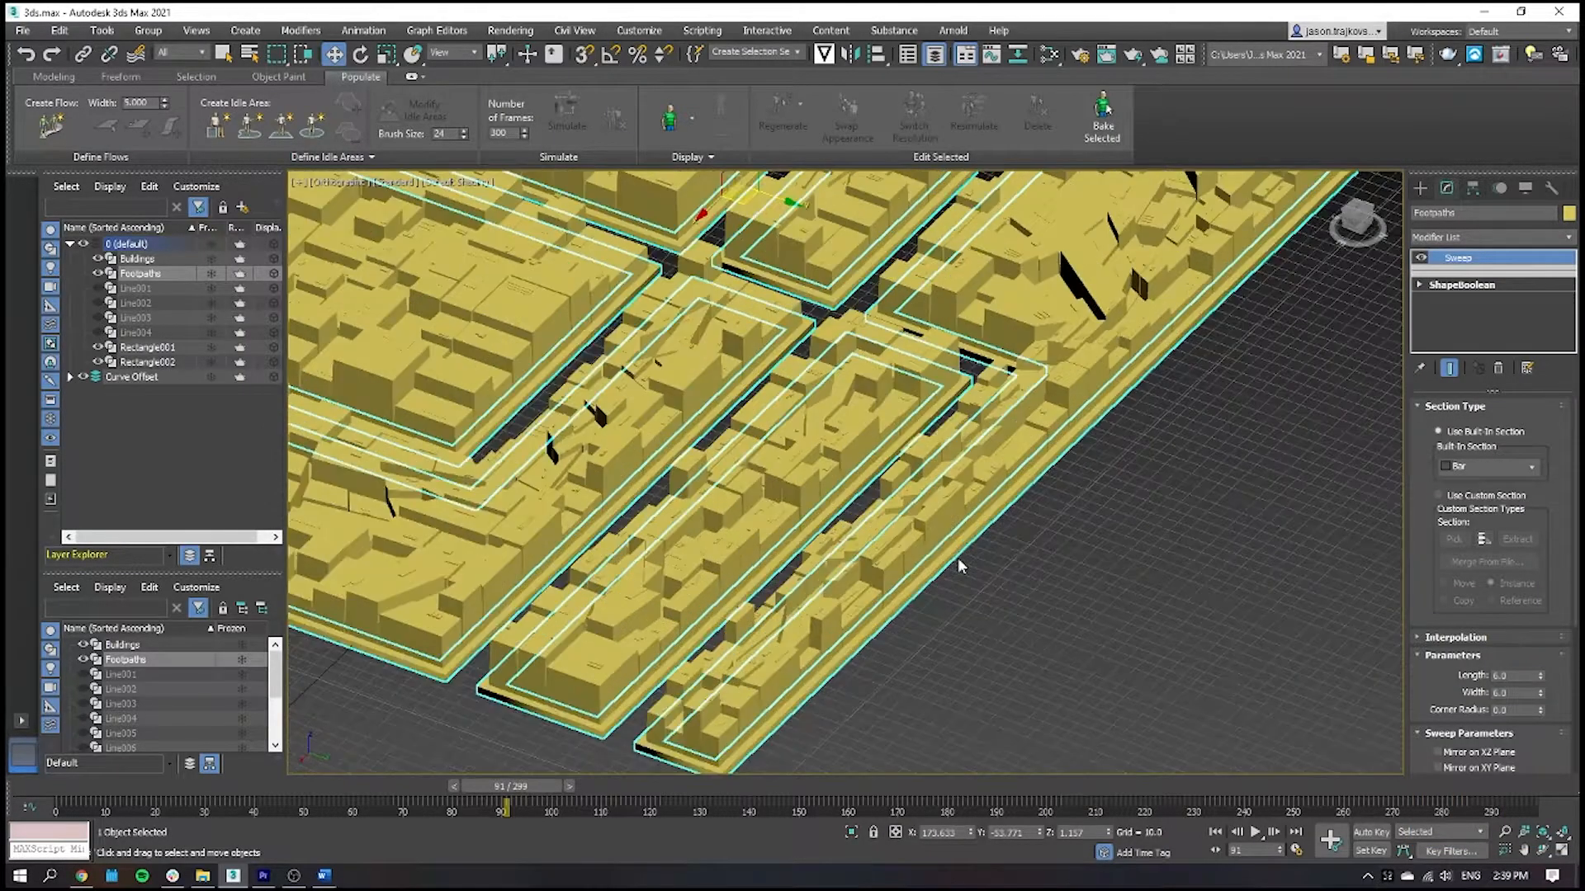
scroll(953, 556, up, 6)
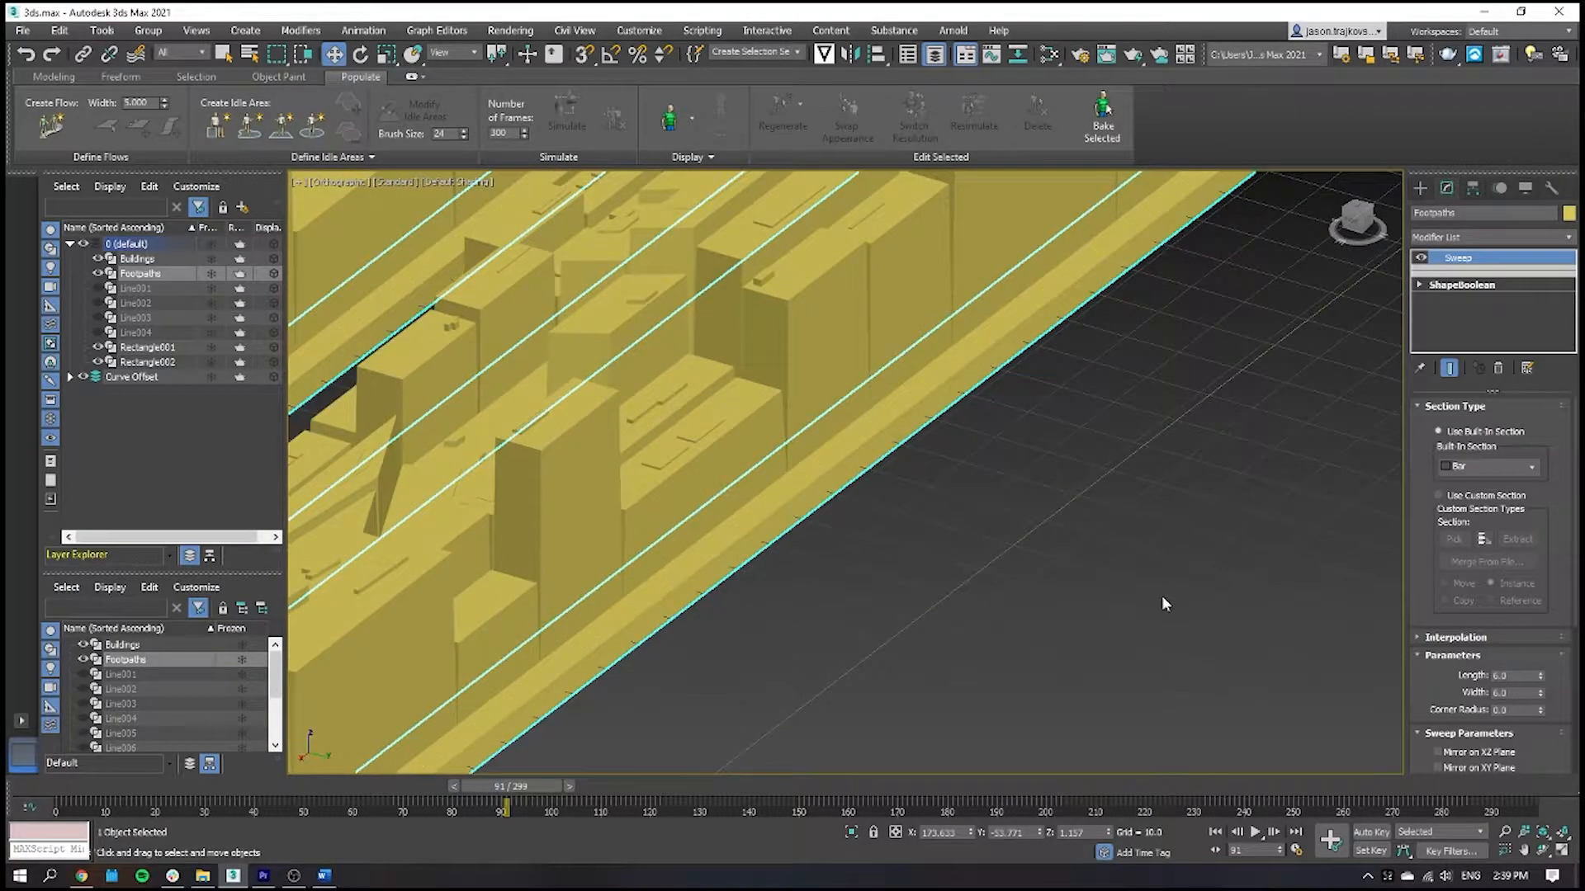
click(1480, 467)
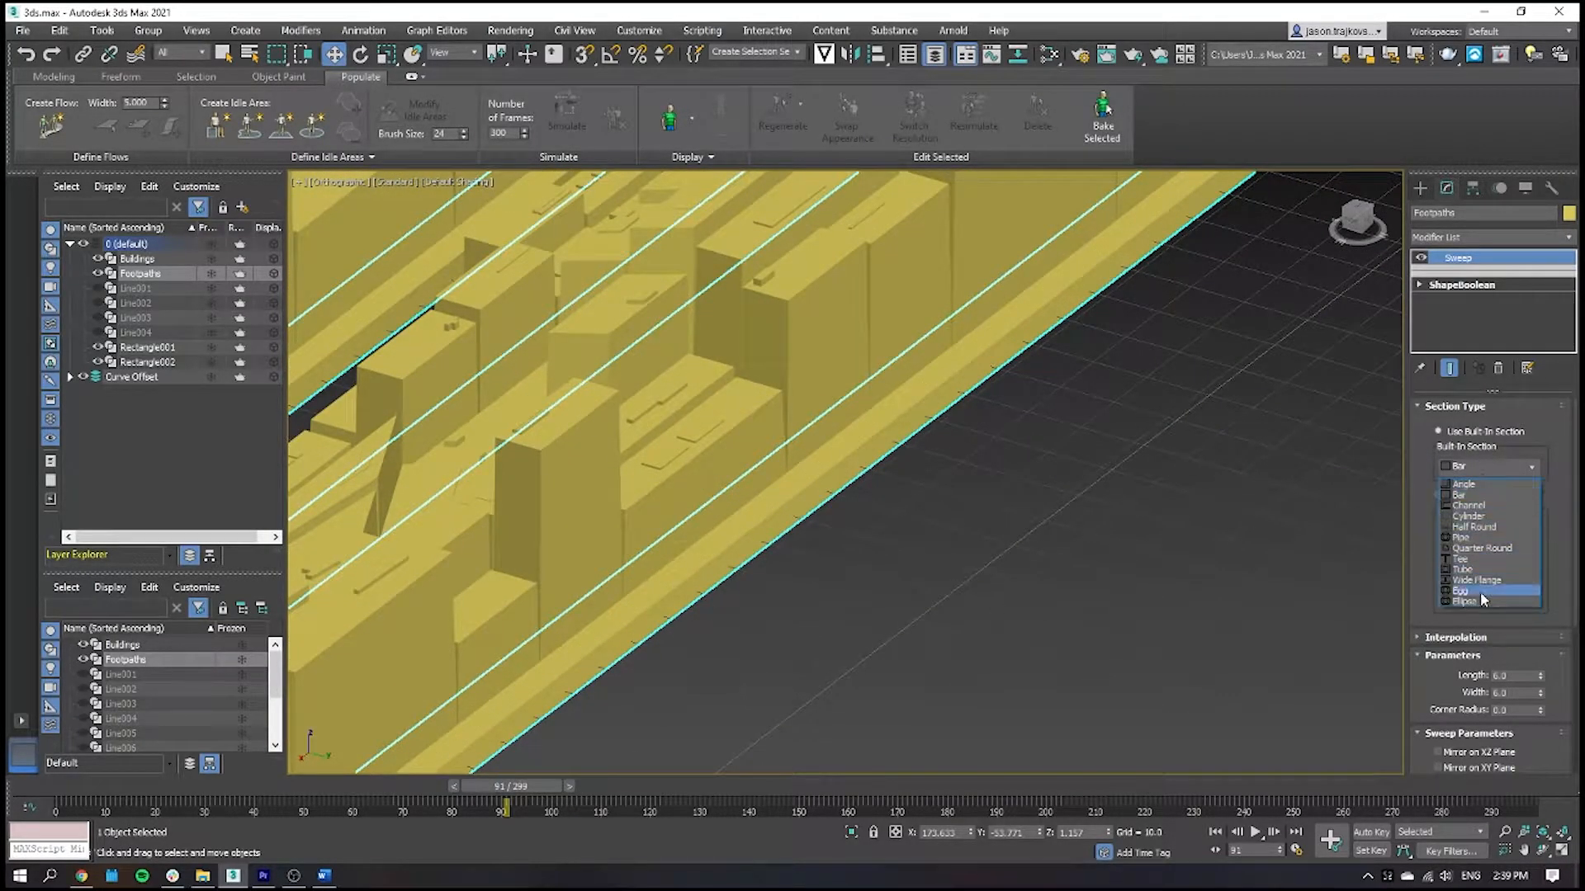
click(1495, 495)
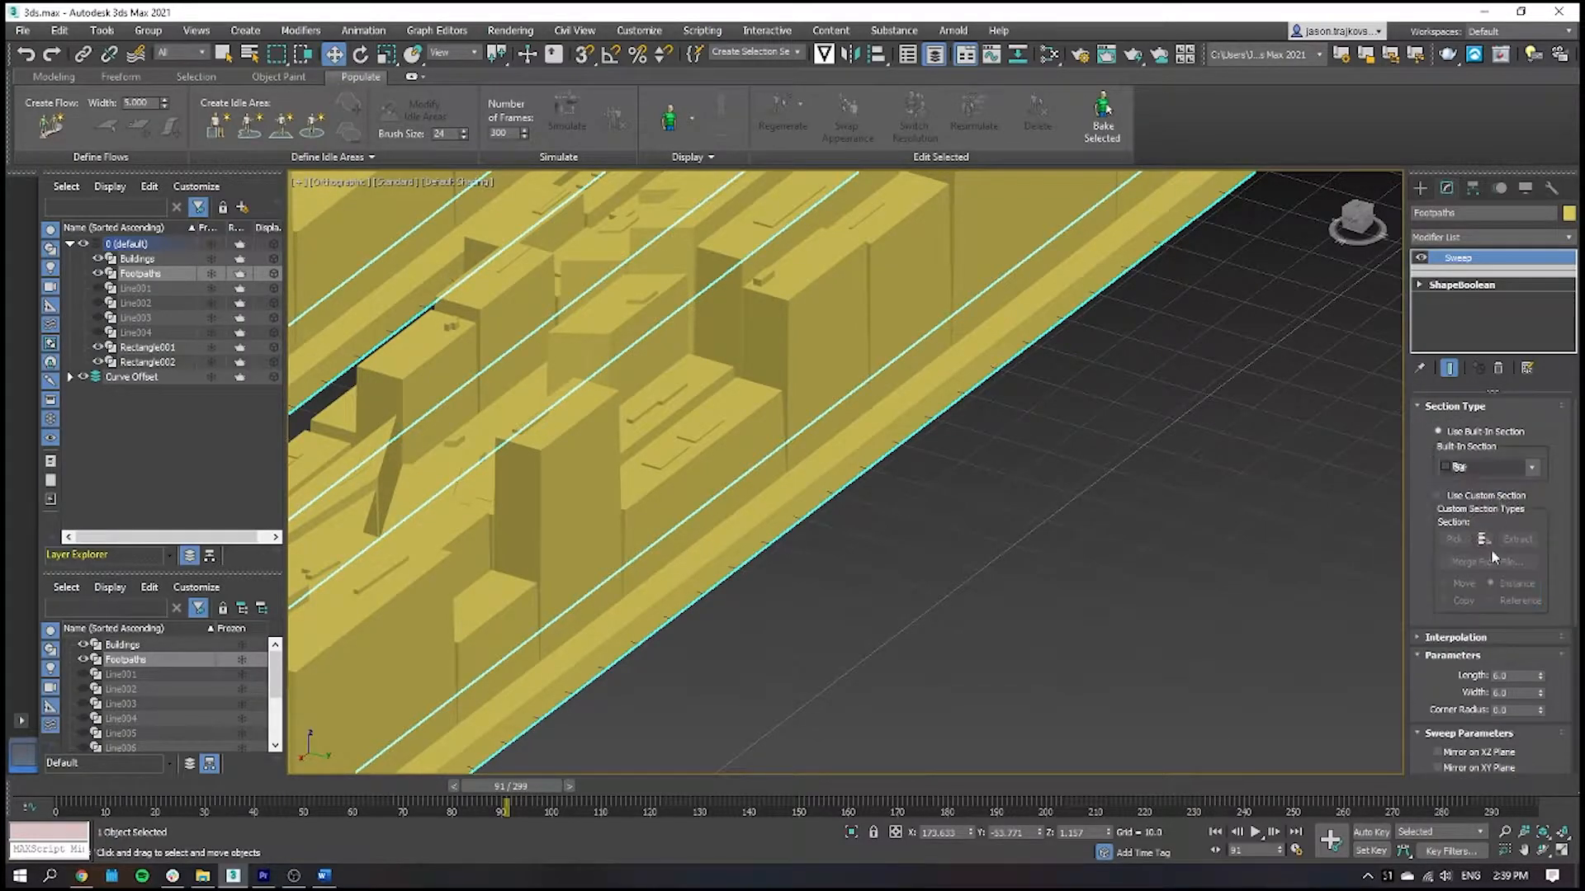
scroll(1503, 651, down, 1)
double_click(1503, 651)
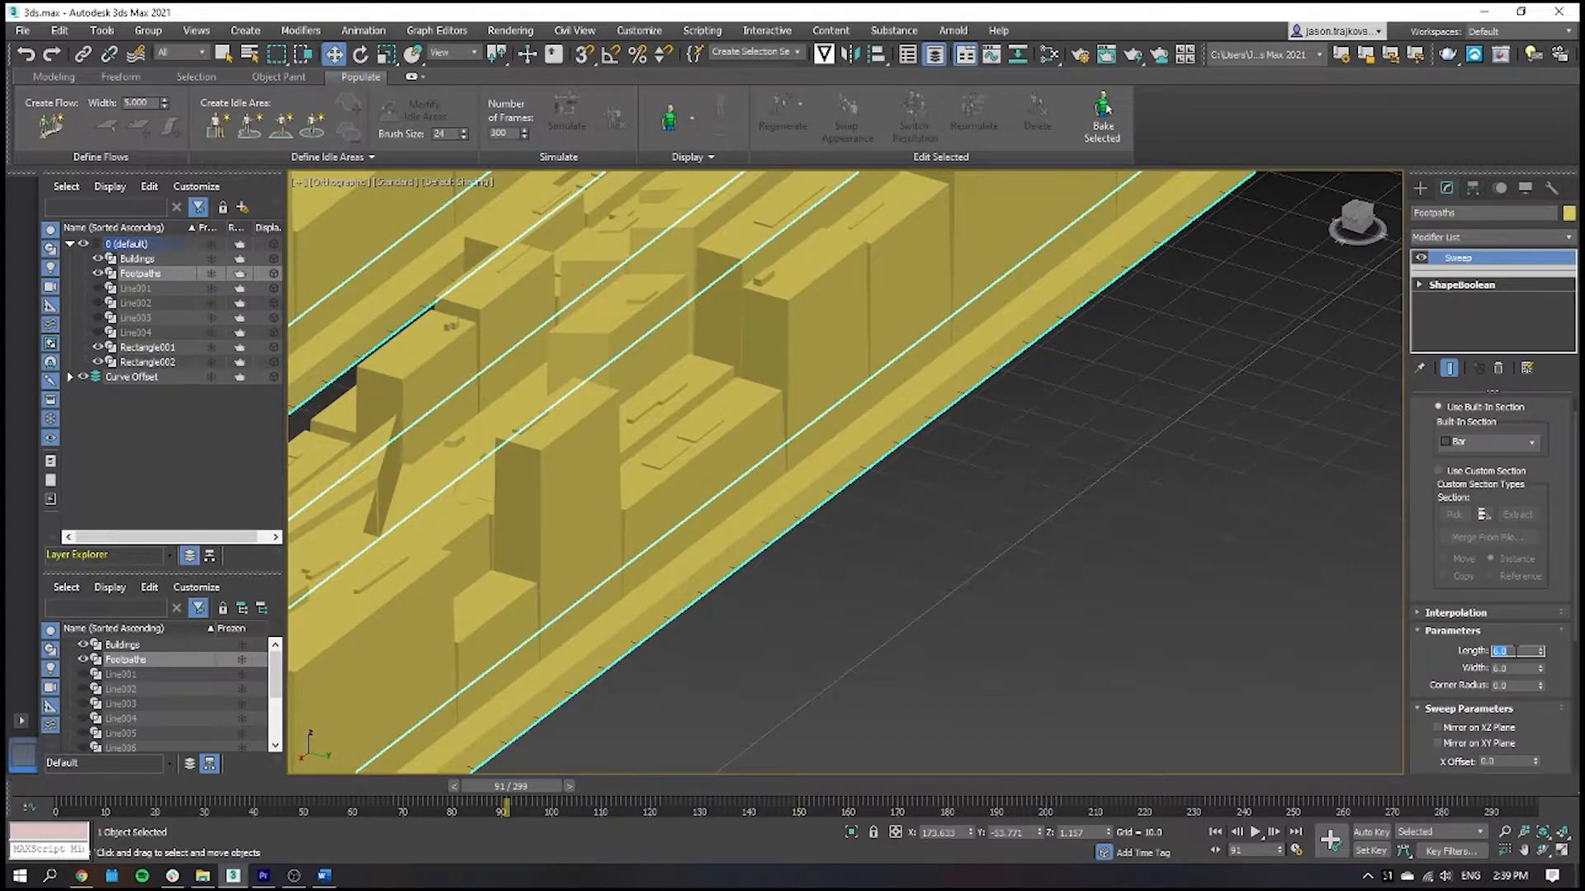
key(Return)
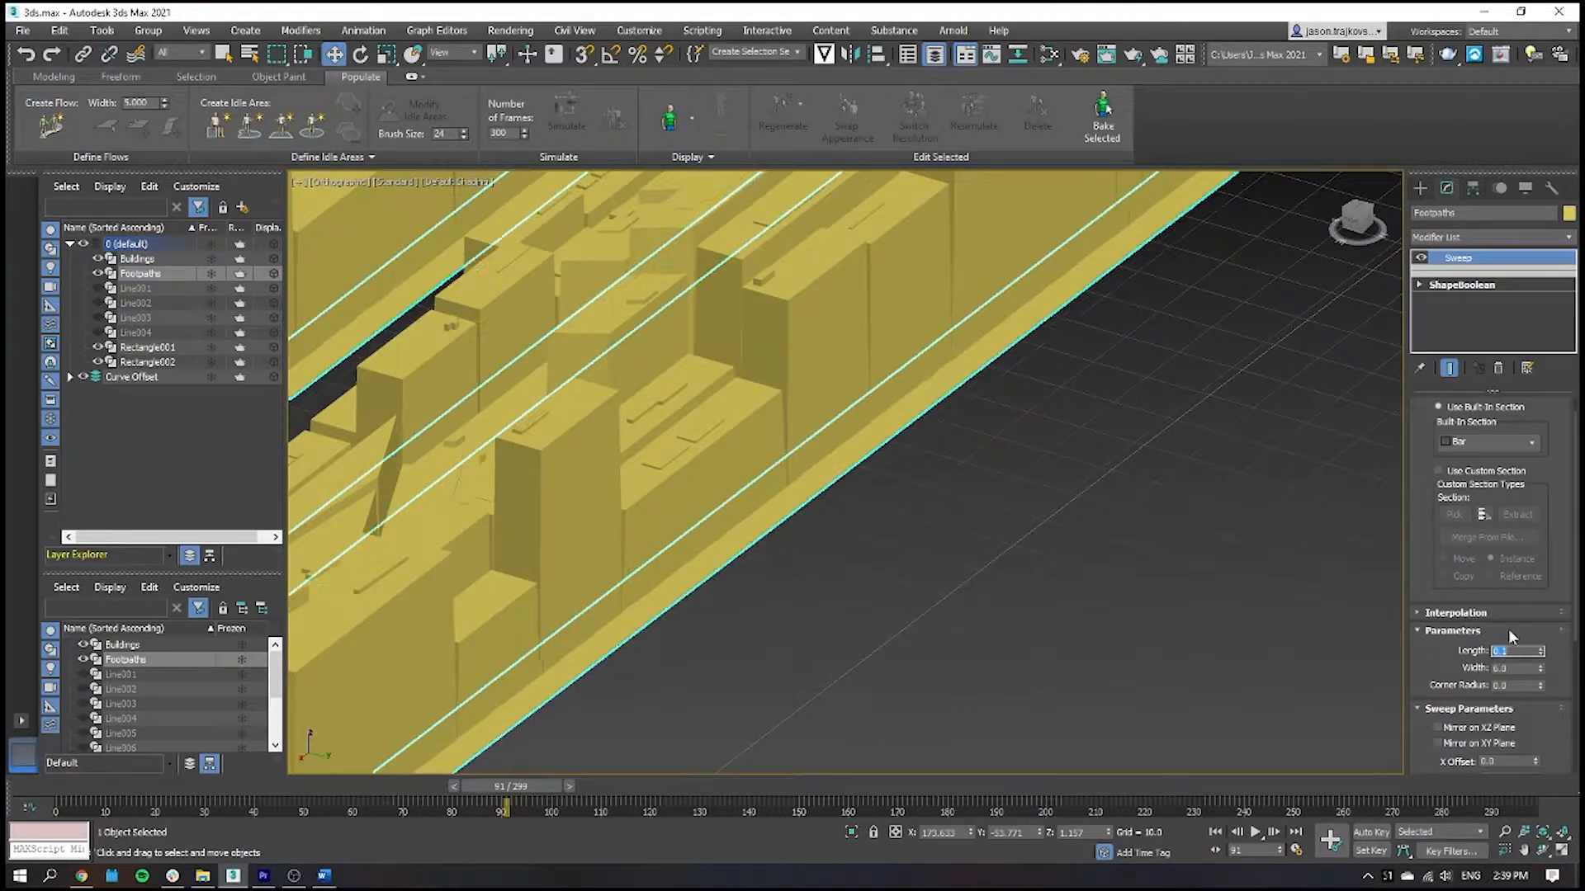
double_click(1512, 669)
key(Return)
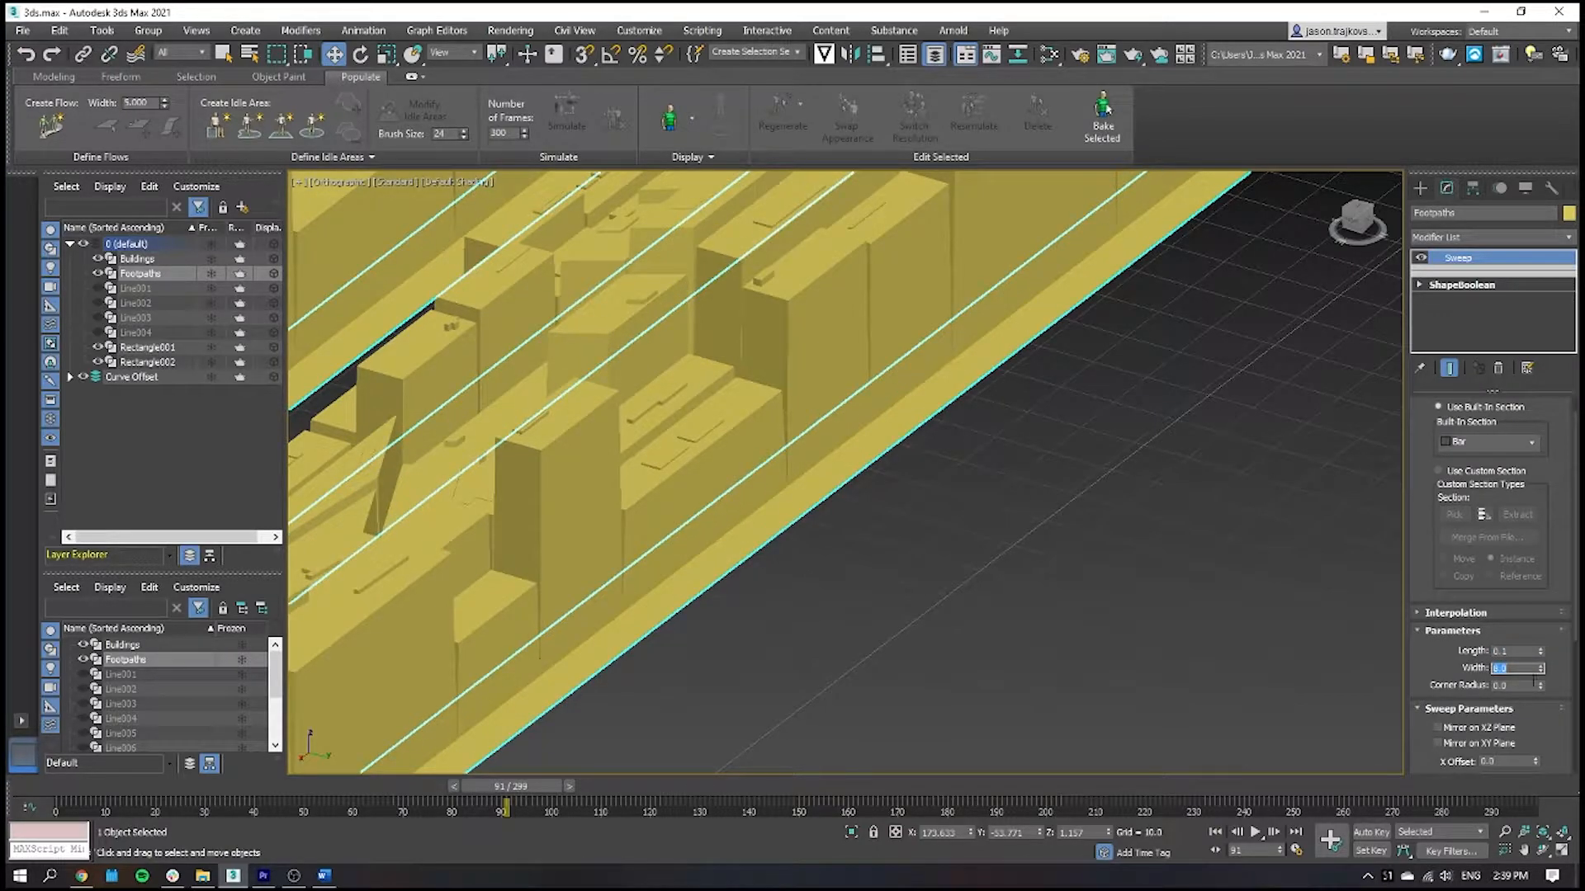
Examine the swept footpaths along the edges of the building blocks from several angles
alt+middle_drag(1039, 569, 973, 577)
scroll(973, 591, down, 5)
scroll(972, 549, up, 3)
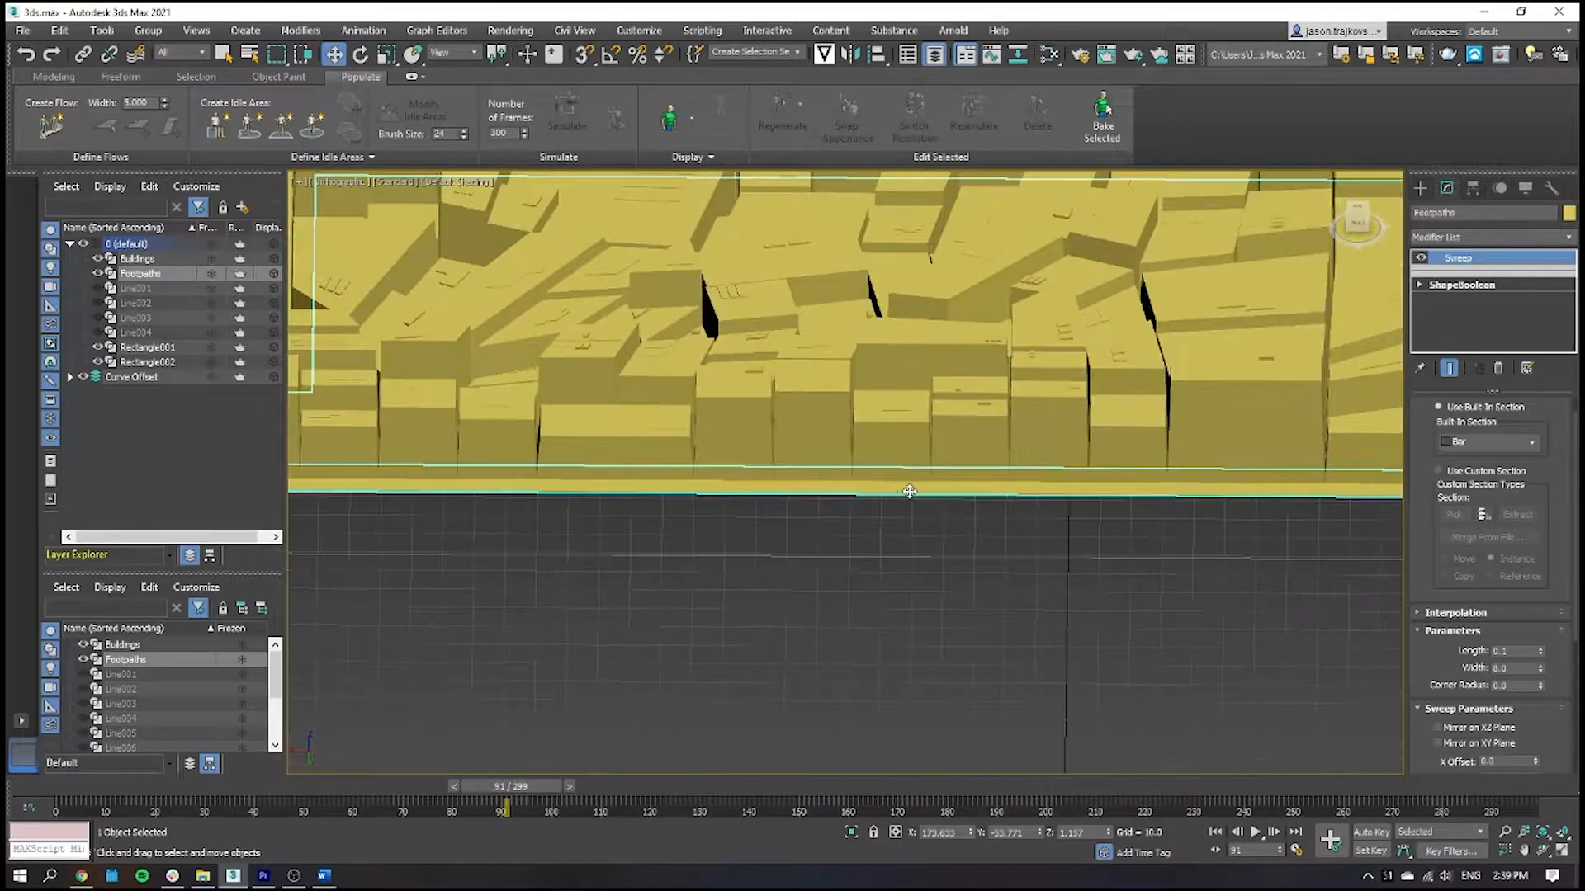
alt+middle_drag(909, 492, 880, 496)
scroll(879, 496, down, 6)
middle_drag(1161, 531, 1028, 542)
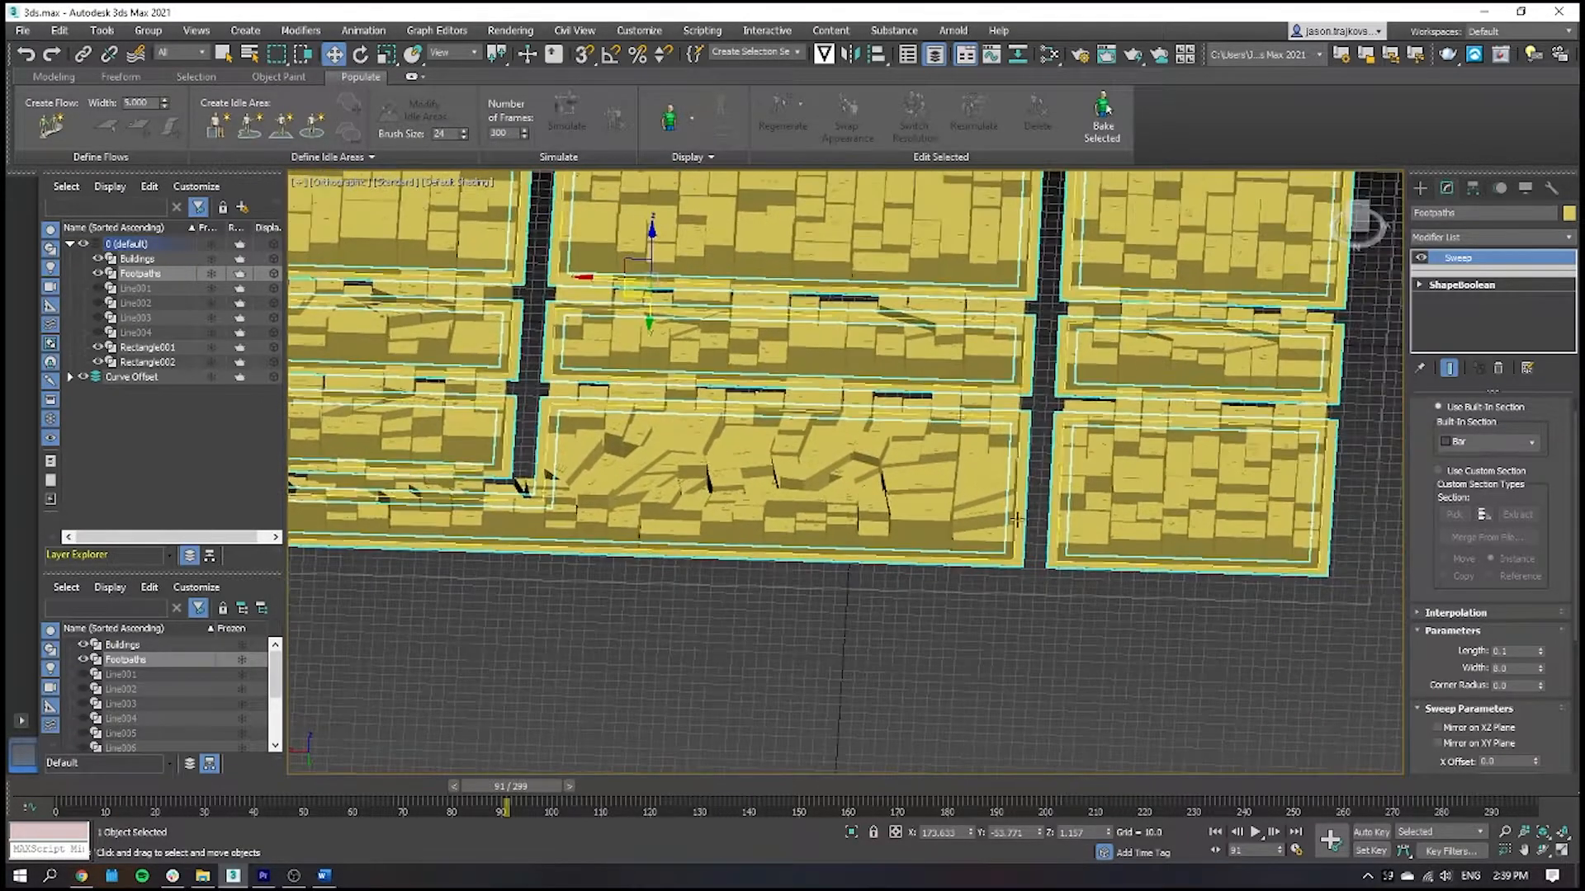
mouse_move(1070, 461)
alt+middle_down()
mouse_move(1023, 553)
mouse_move(1002, 454)
mouse_move(1048, 466)
mouse_move(1080, 437)
alt+middle_up()
scroll(1019, 549, down, 4)
scroll(1003, 452, up, 4)
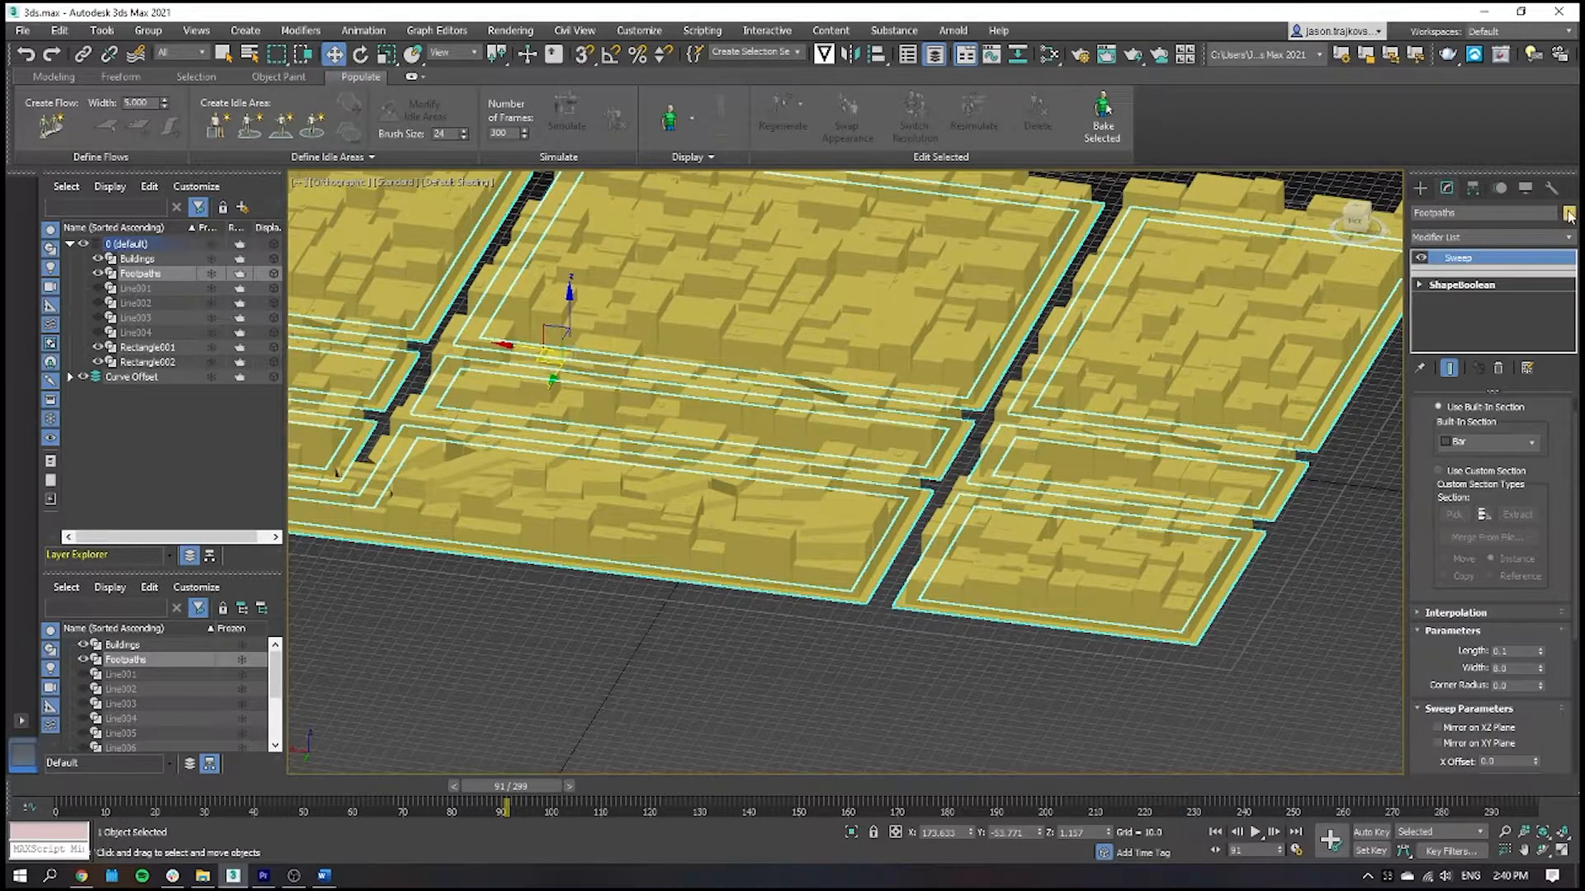
Change the Footpaths object colour to light grey
click(1568, 214)
click(701, 474)
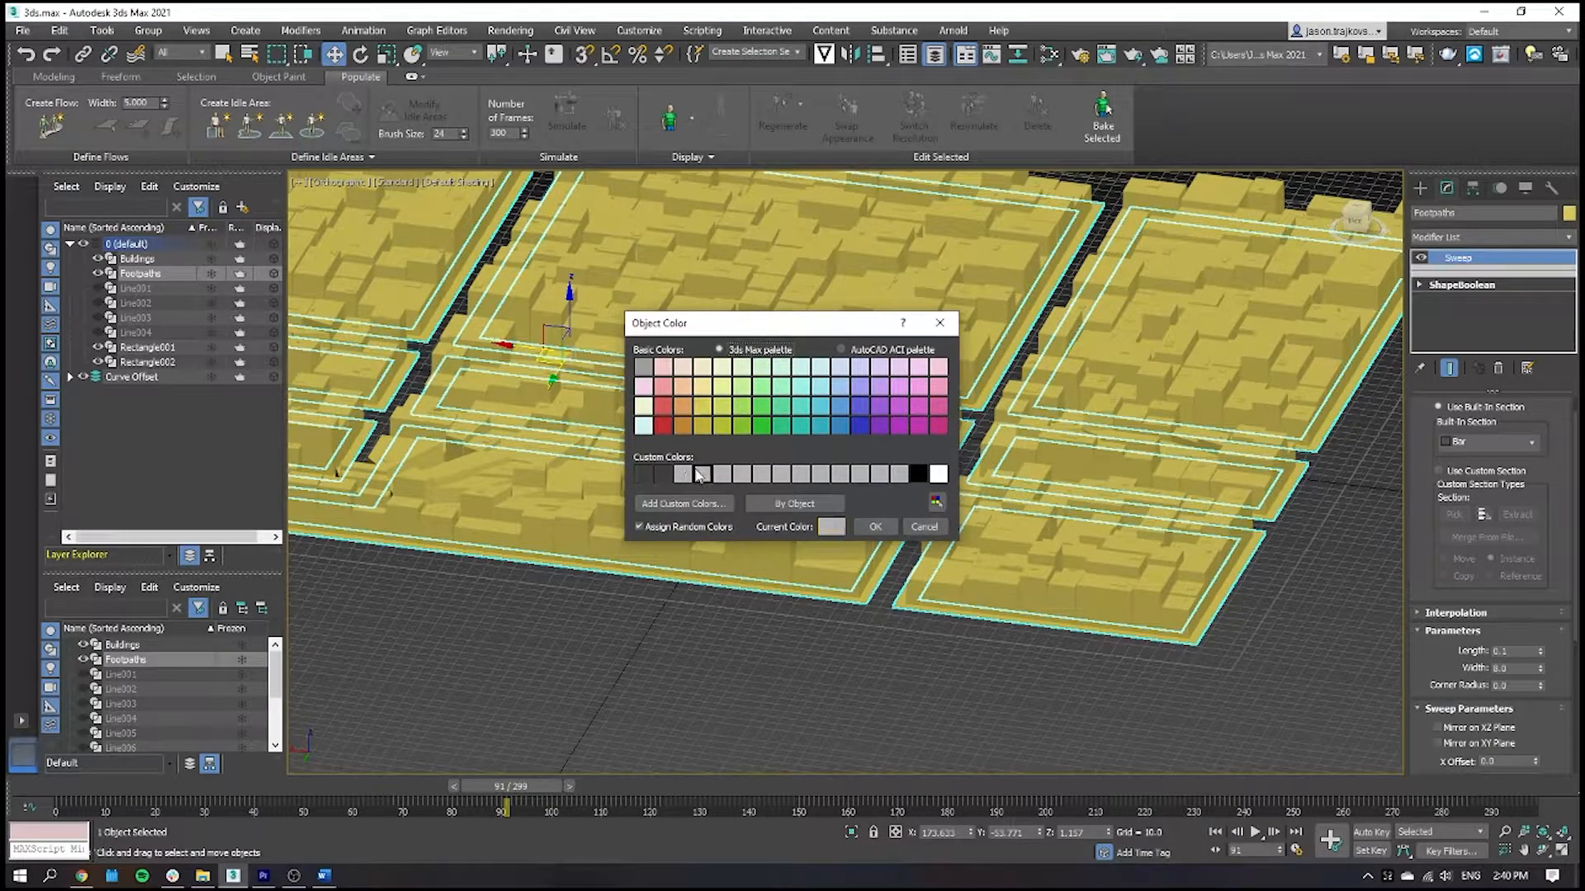
click(875, 527)
scroll(895, 561, down, 5)
alt+middle_drag(896, 565, 821, 499)
scroll(837, 461, up, 5)
scroll(821, 499, down, 5)
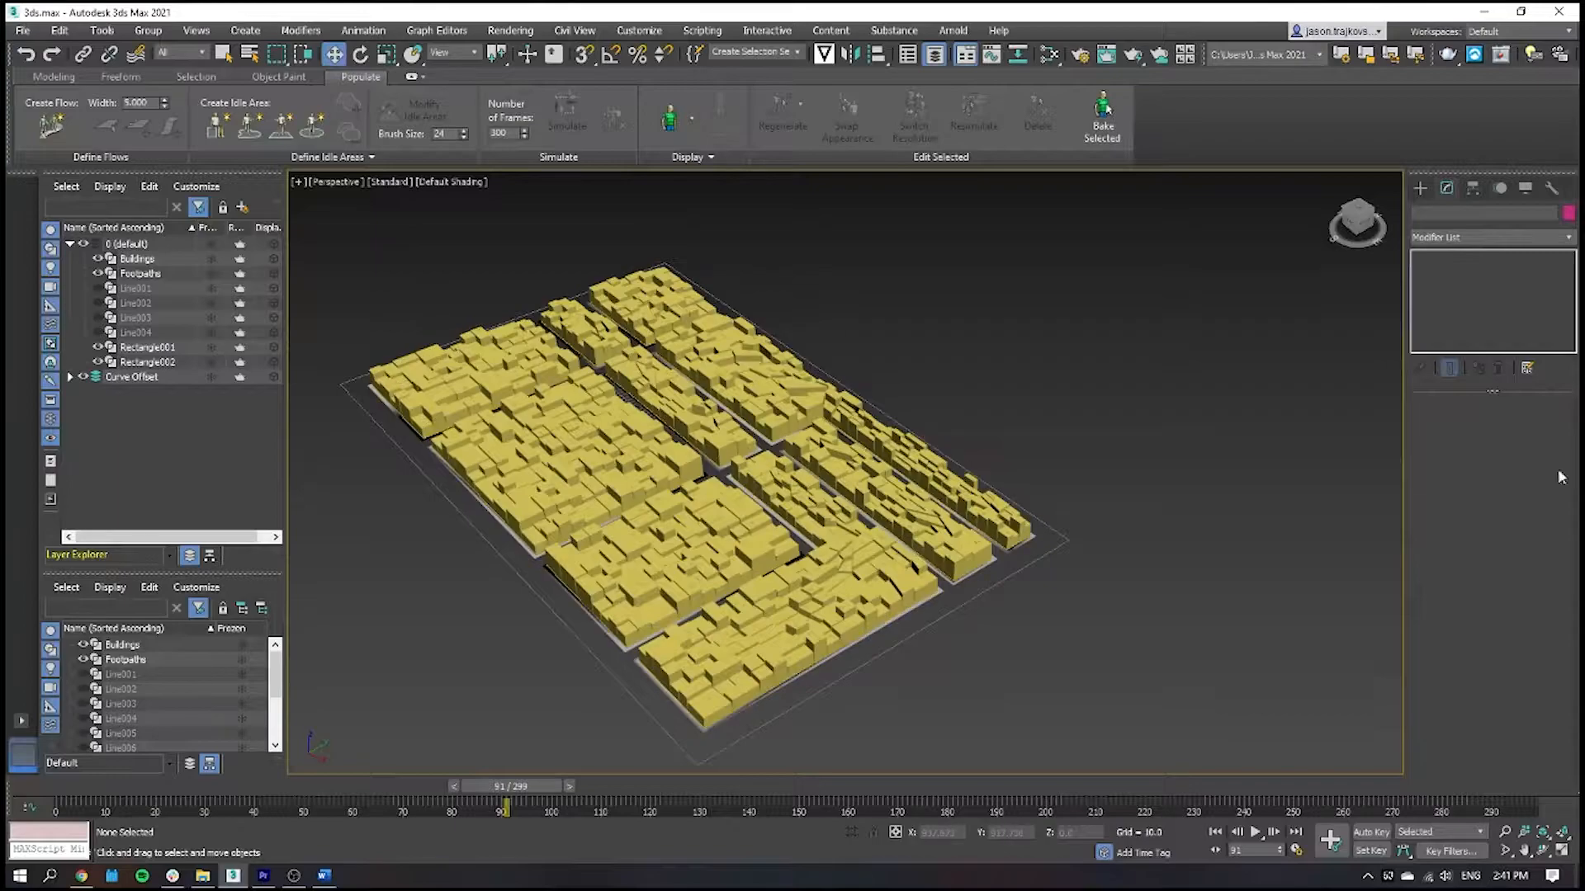
Create a plane about 751 long by 1210 wide beneath the whole city, reaching slightly past the outer blocks
click(1562, 851)
scroll(807, 421, down, 3)
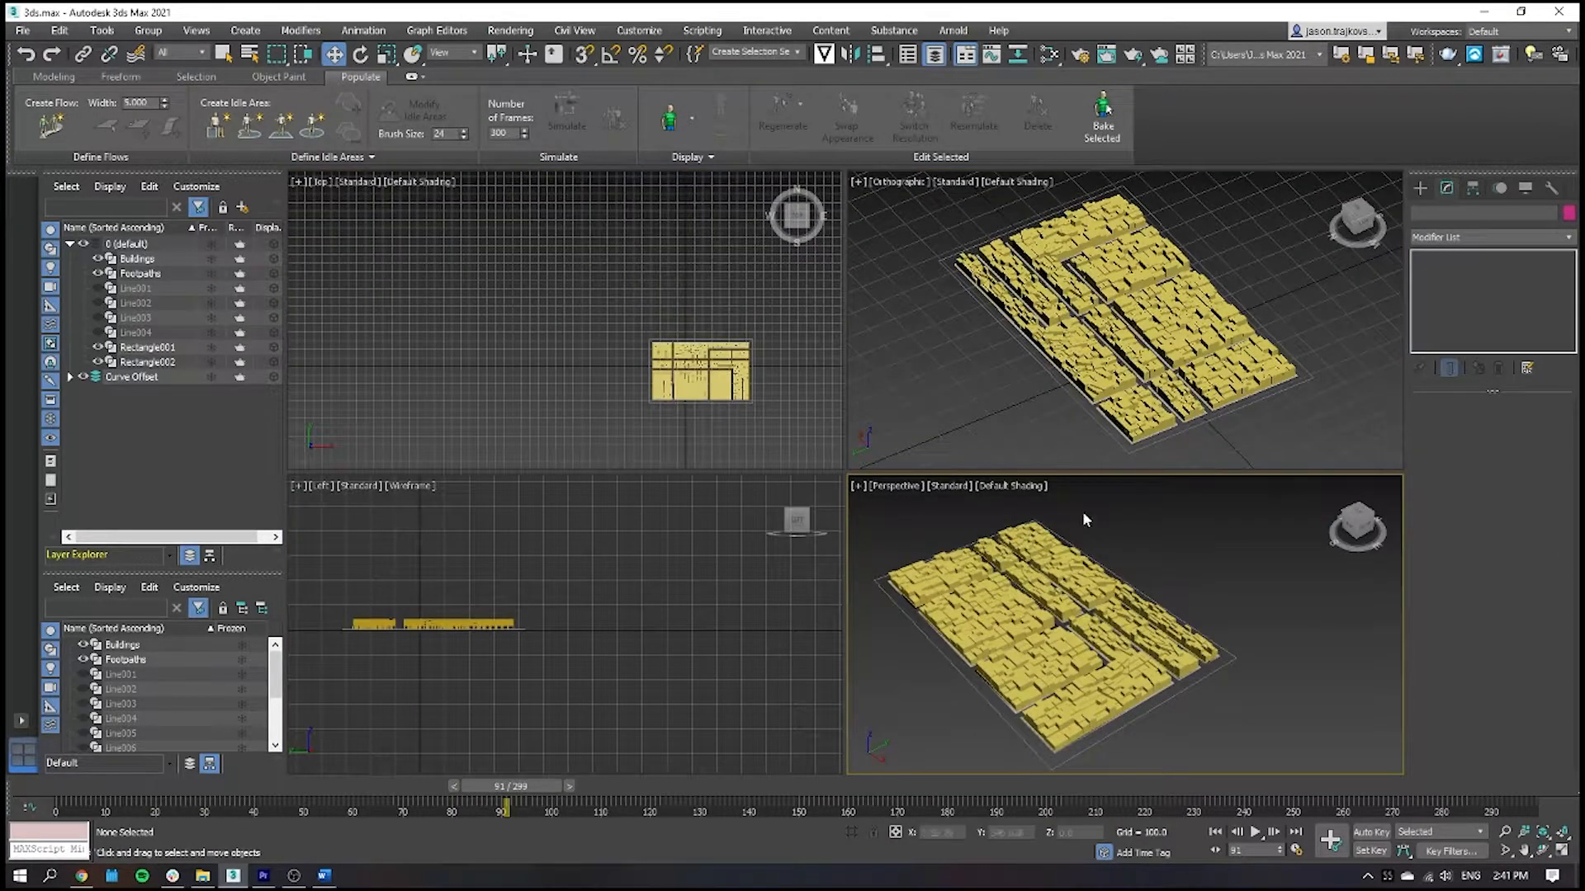
scroll(562, 306, up, 4)
middle_drag(624, 367, 417, 248)
scroll(549, 286, up, 4)
middle_drag(550, 286, 377, 236)
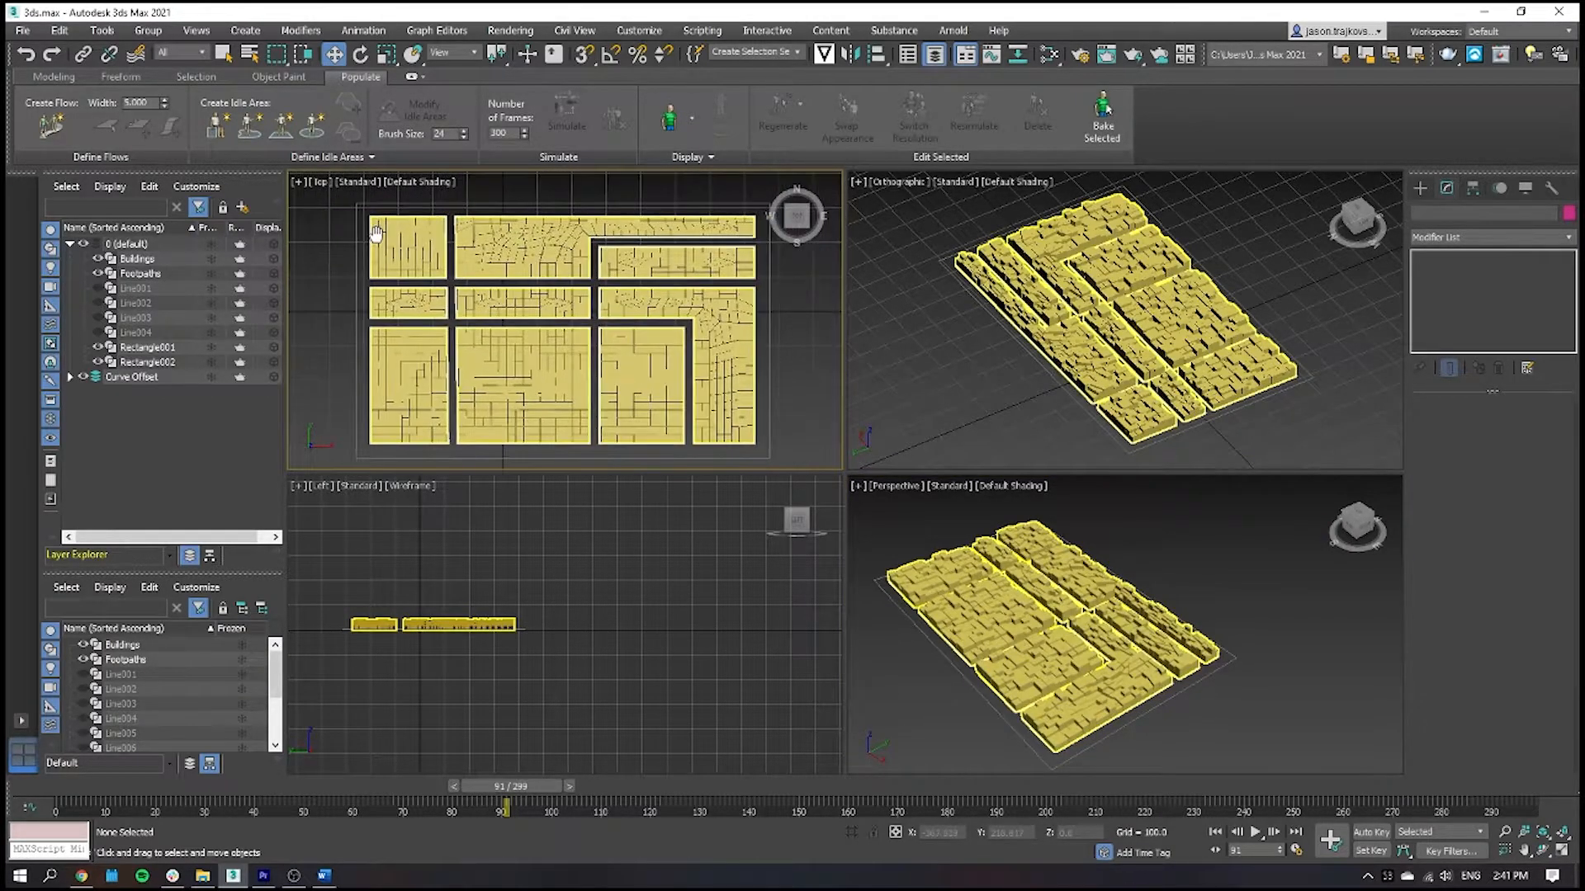
scroll(377, 236, down, 2)
middle_drag(471, 269, 498, 293)
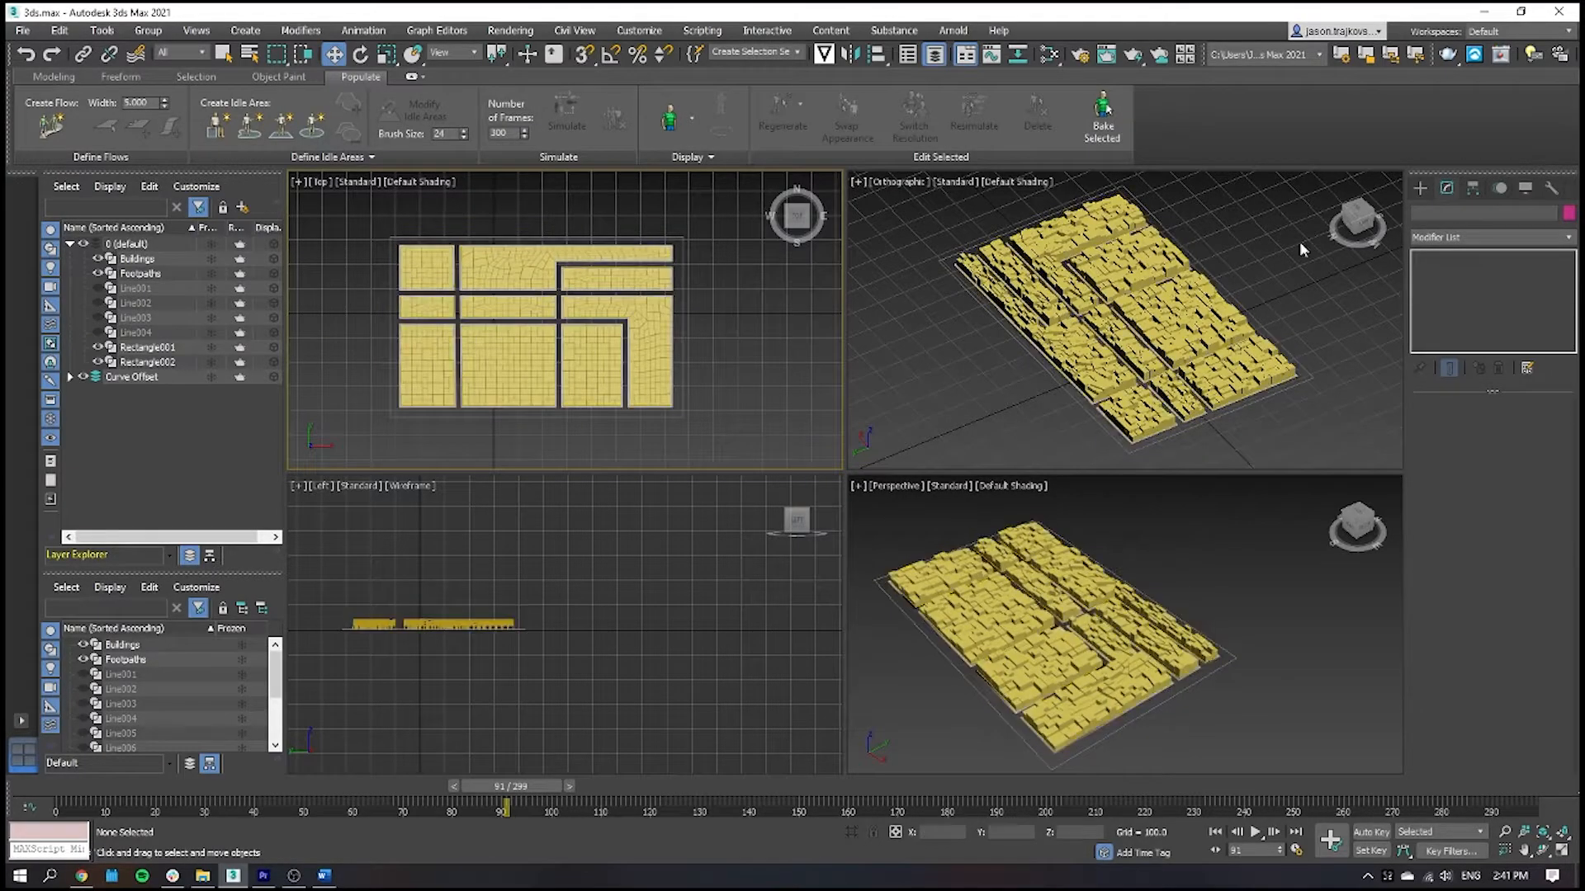
click(1419, 189)
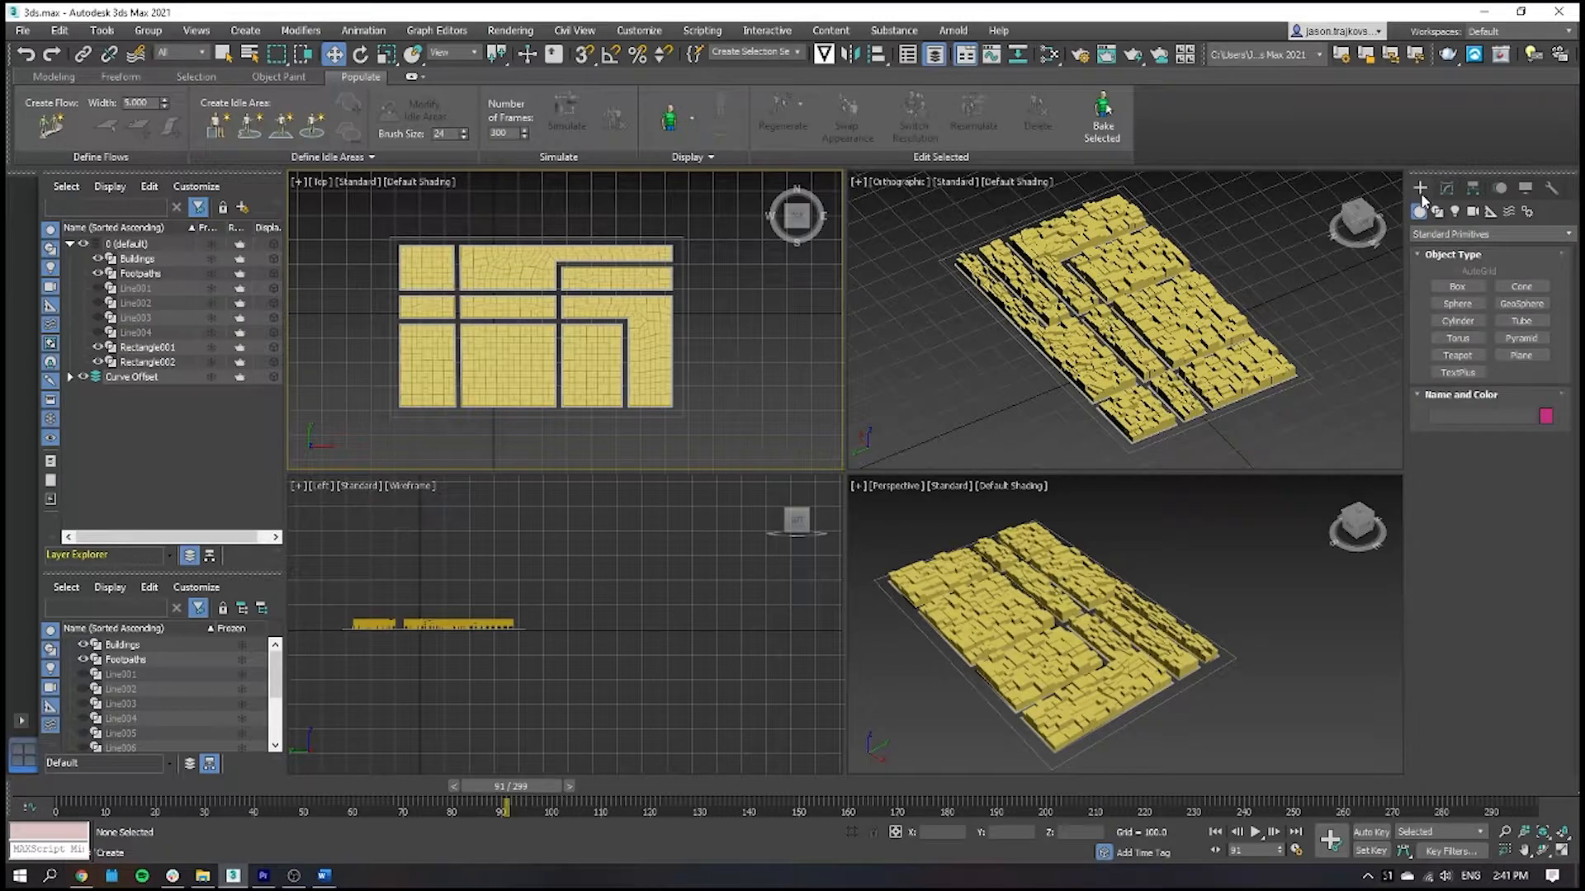
click(1521, 355)
drag(389, 236, 685, 420)
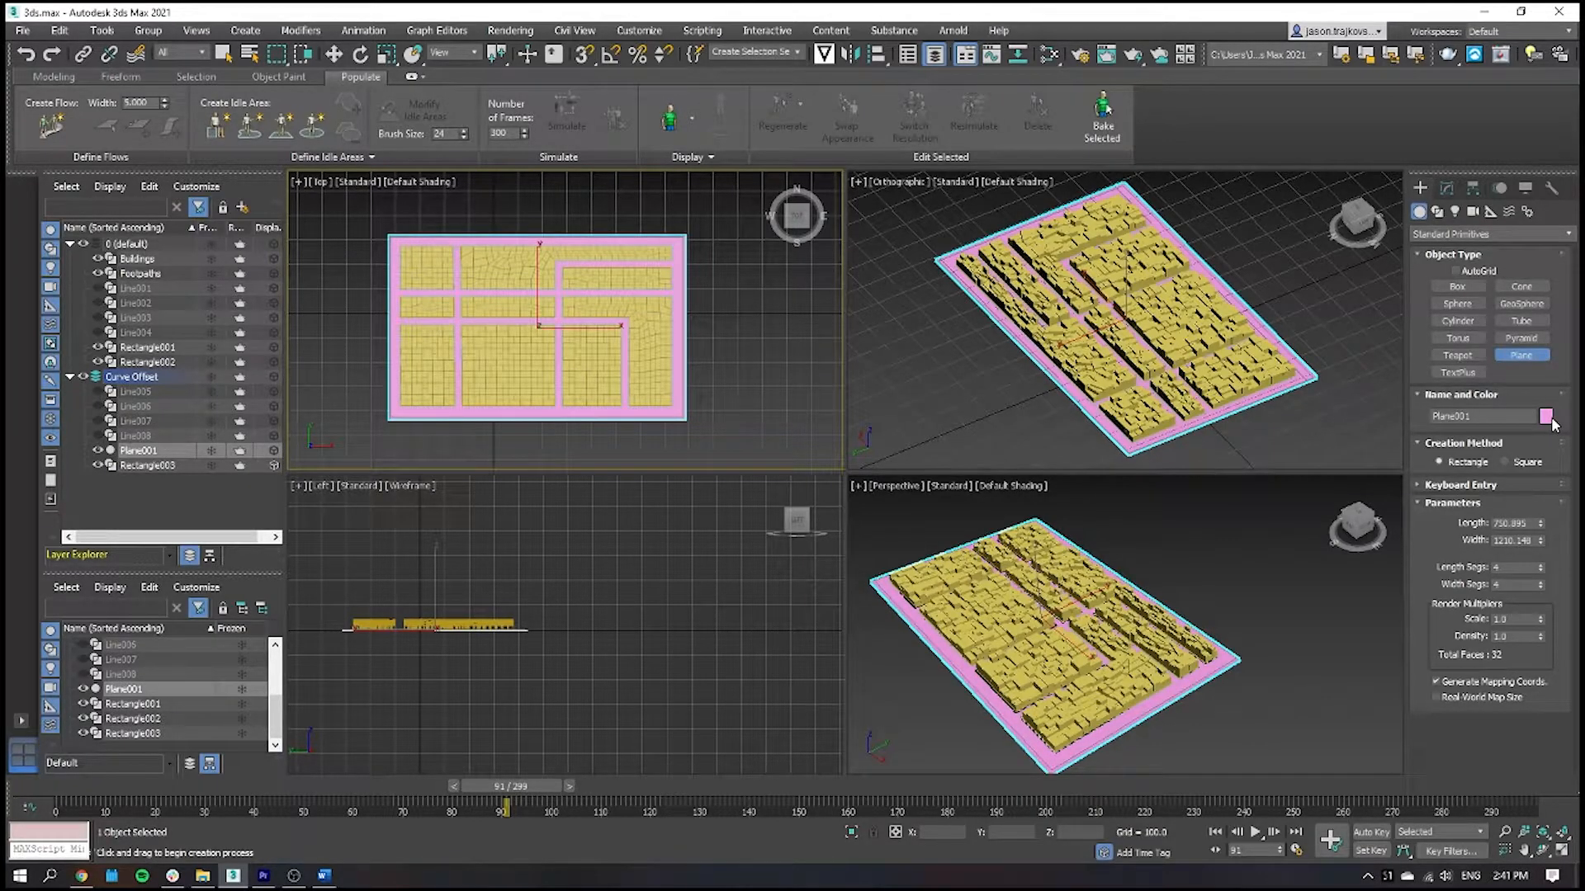
Change the ground plane's object colour to dark grey so it reads as road
click(1545, 416)
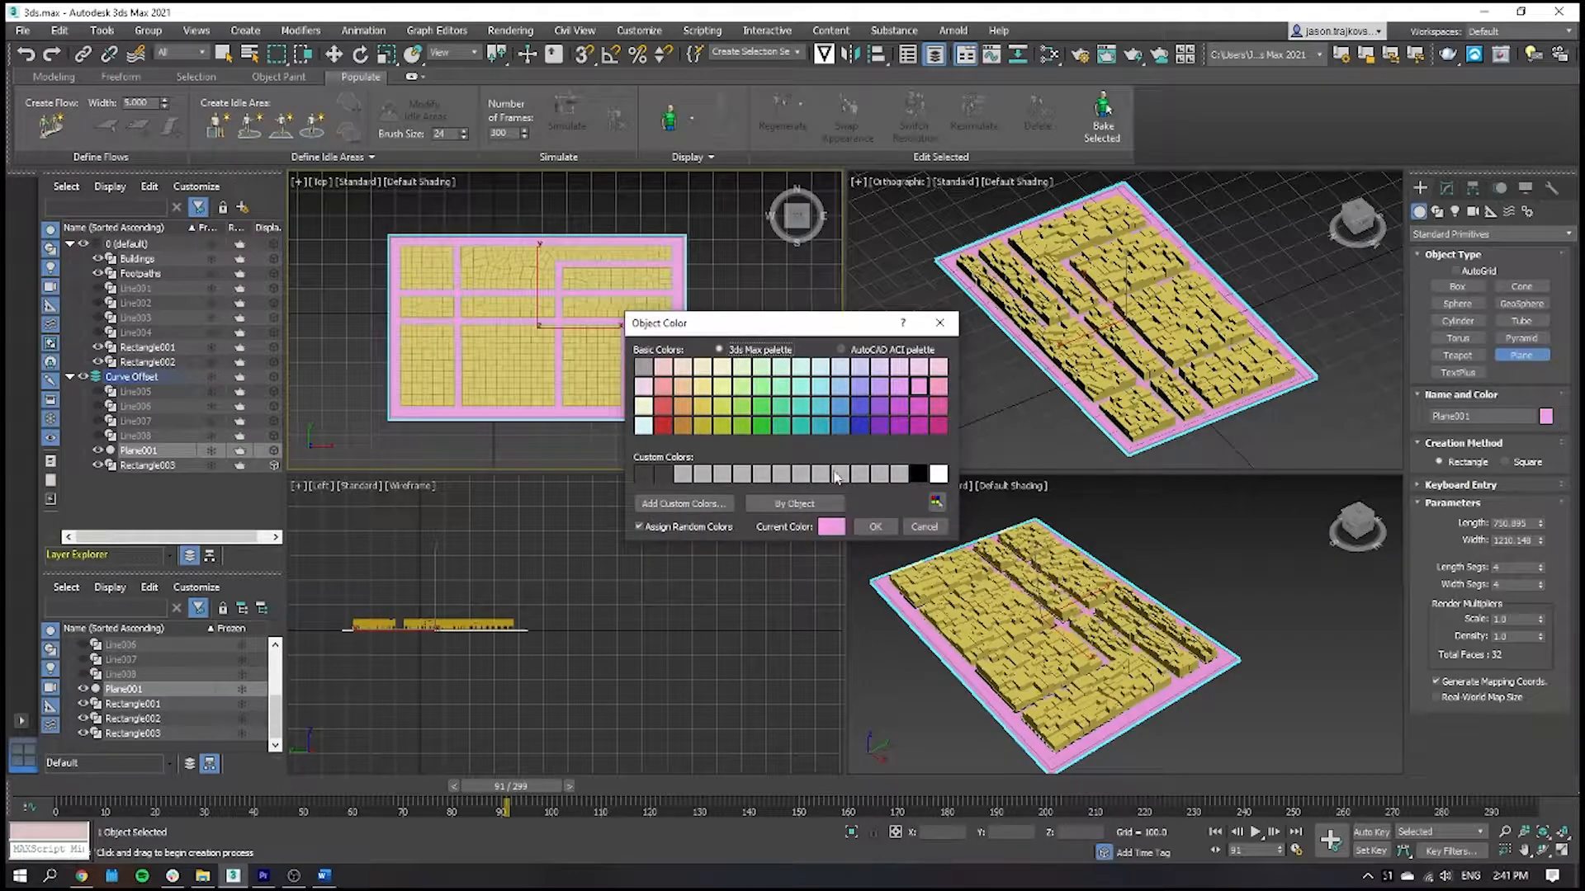
click(875, 527)
scroll(630, 392, down, 1)
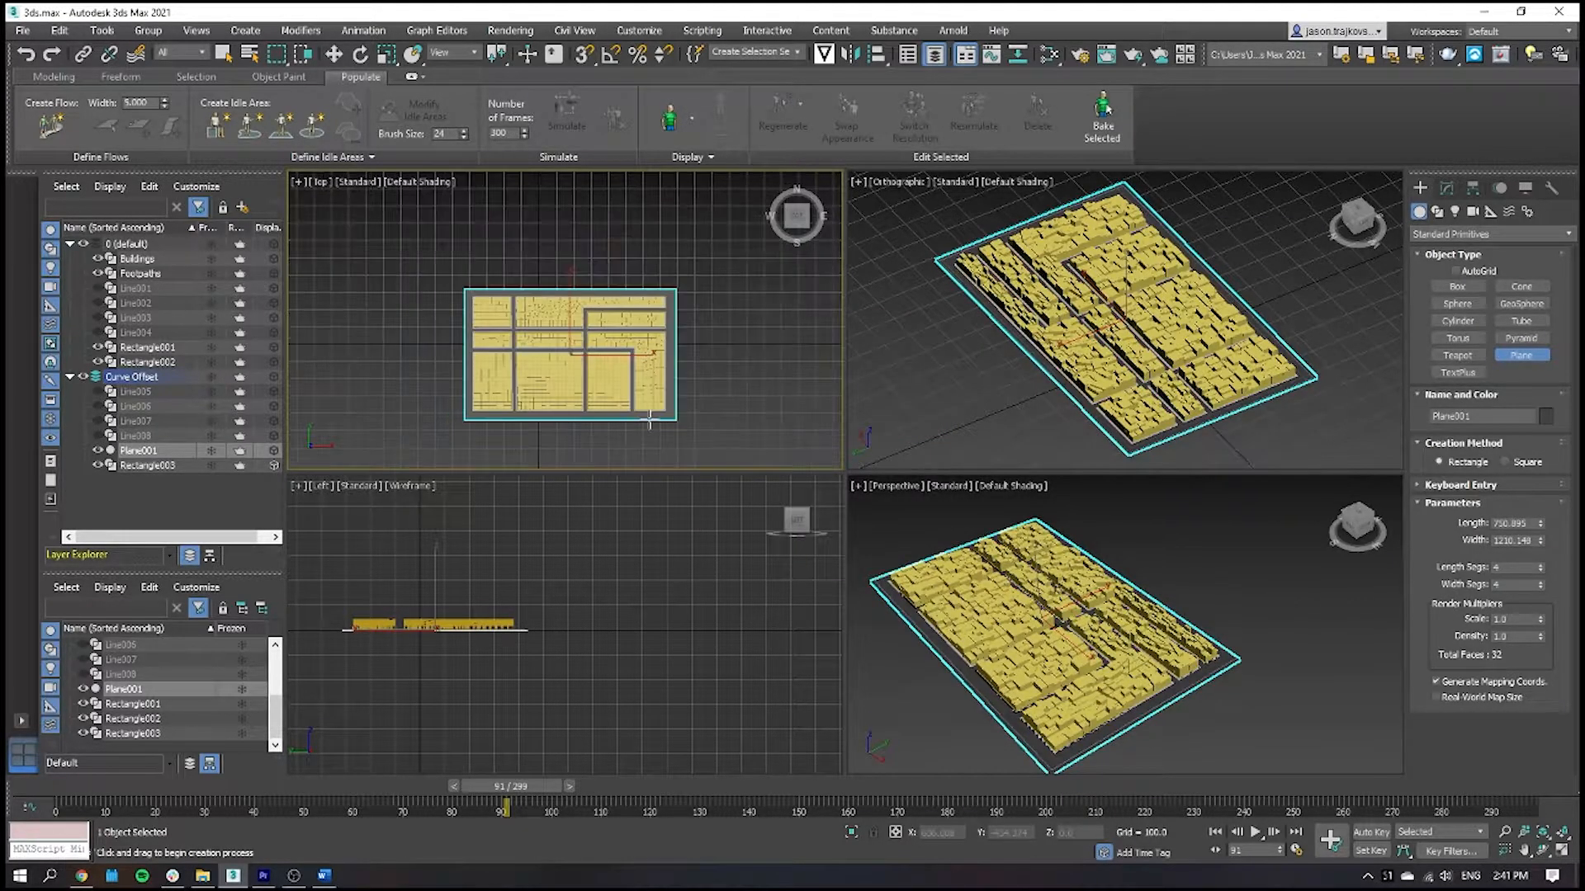
scroll(630, 392, up, 1)
alt+middle_drag(630, 392, 858, 511)
scroll(1056, 627, up, 6)
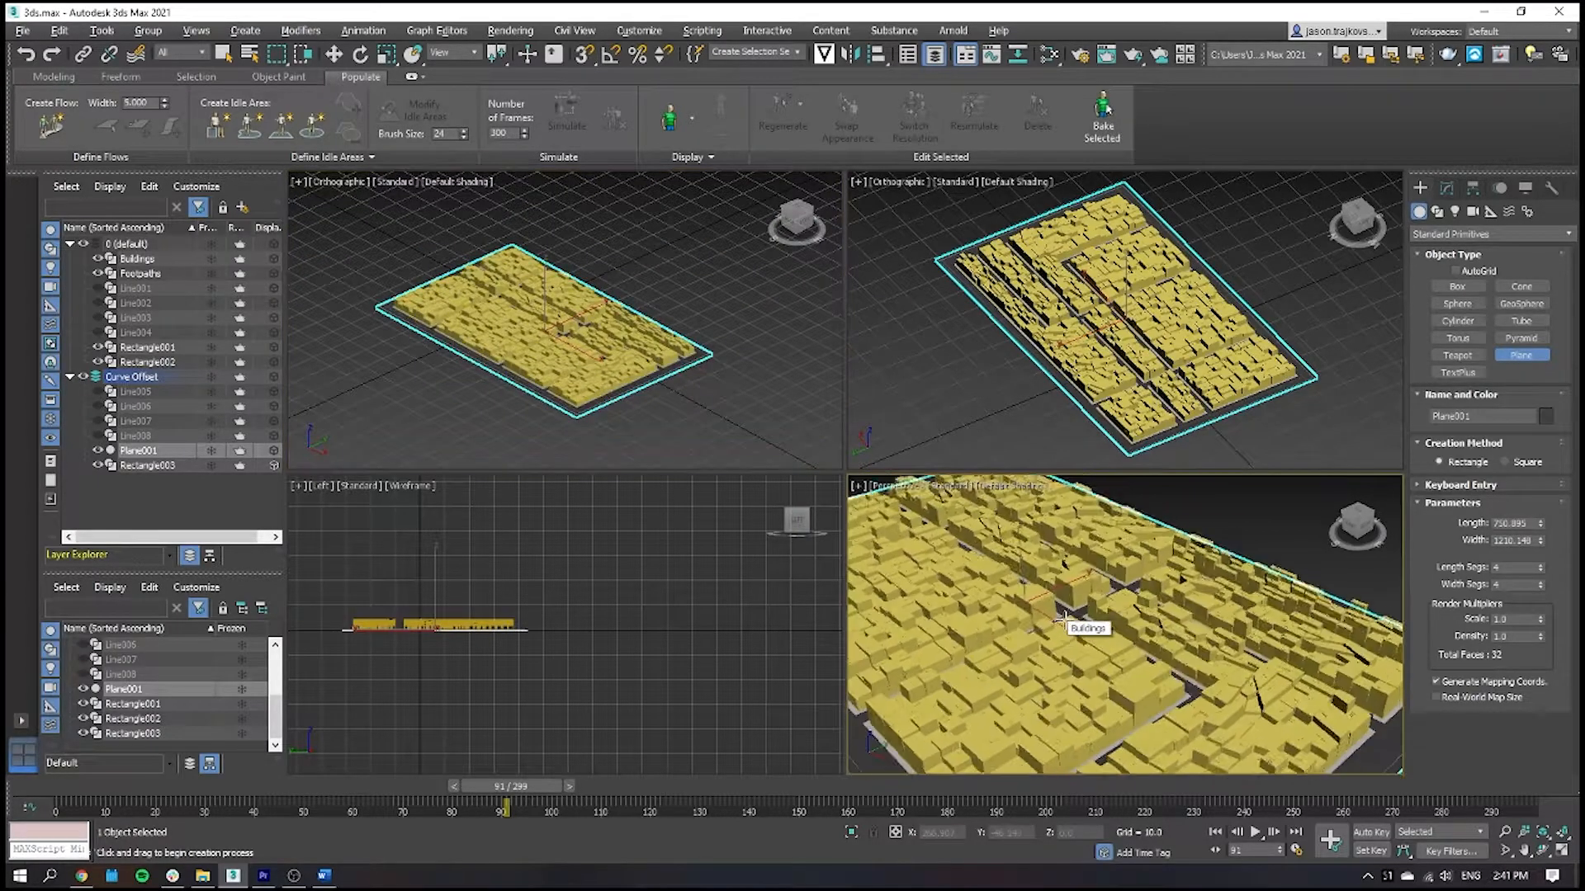
Examine the roads and footpaths between the building blocks in an enlarged perspective view, both close up and from afar
click(1563, 850)
scroll(1040, 633, down, 3)
scroll(1039, 634, down, 3)
alt+middle_drag(1040, 634, 886, 572)
scroll(900, 634, down, 1)
scroll(885, 572, down, 2)
scroll(886, 572, up, 4)
scroll(885, 572, up, 8)
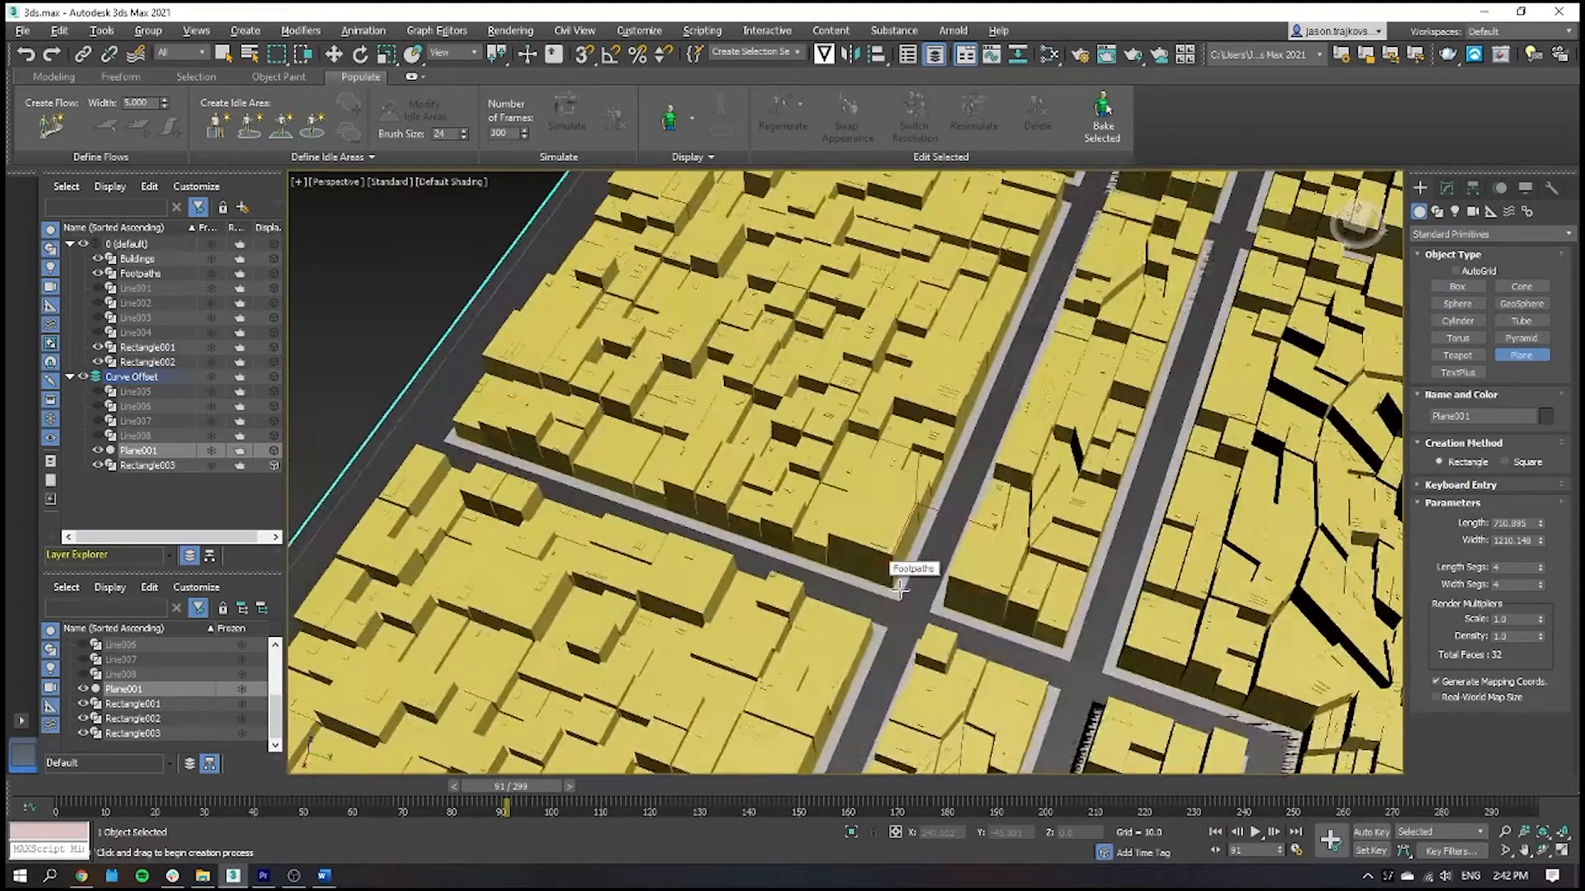
scroll(924, 590, up, 8)
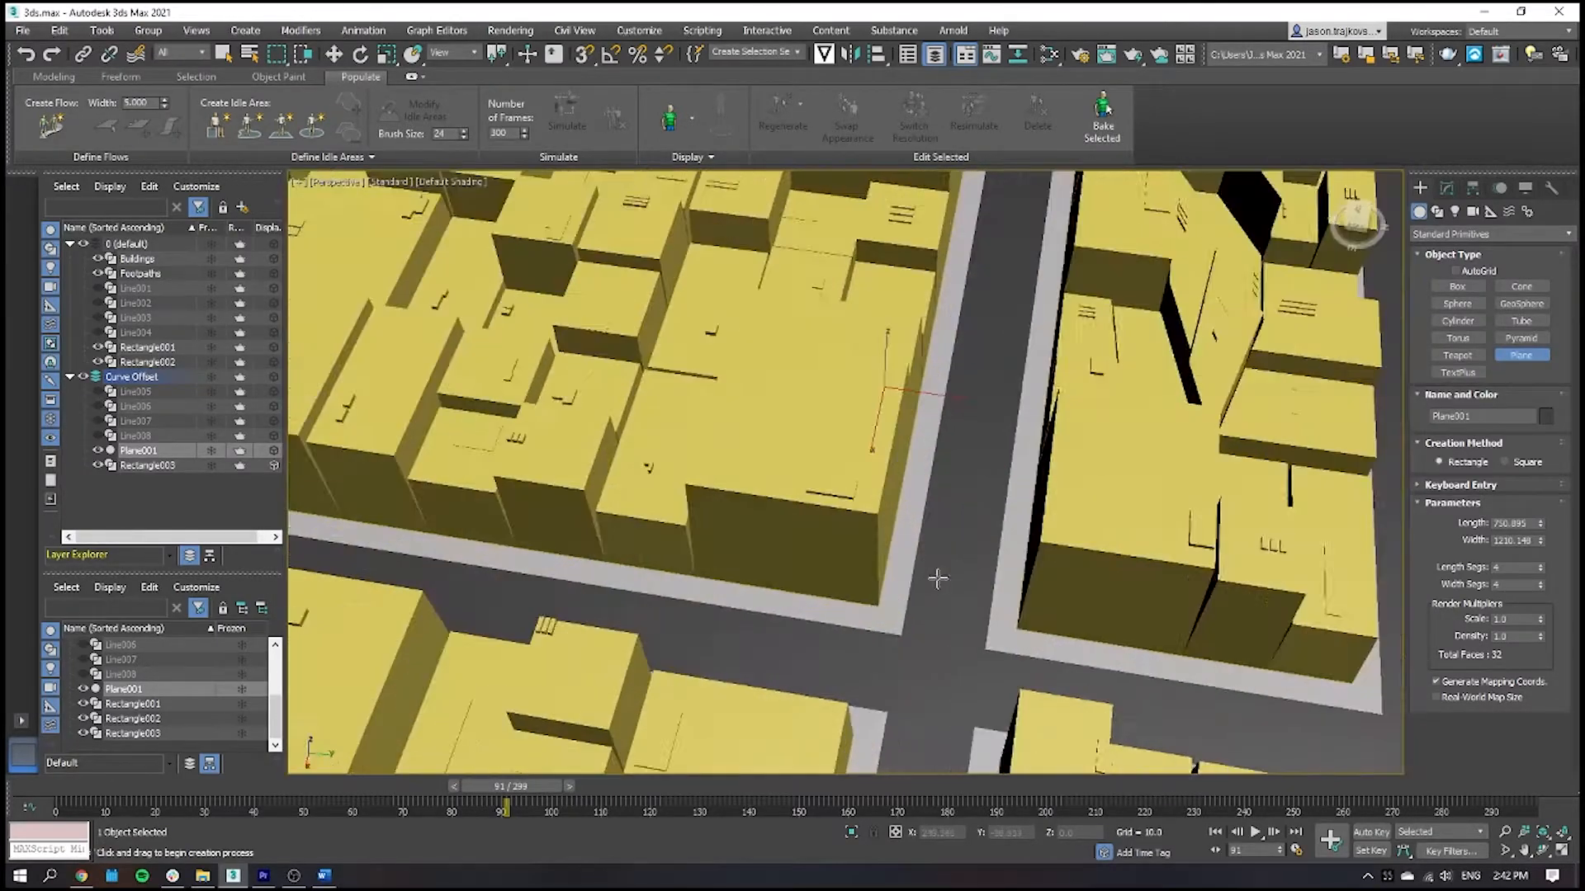
scroll(946, 572, down, 8)
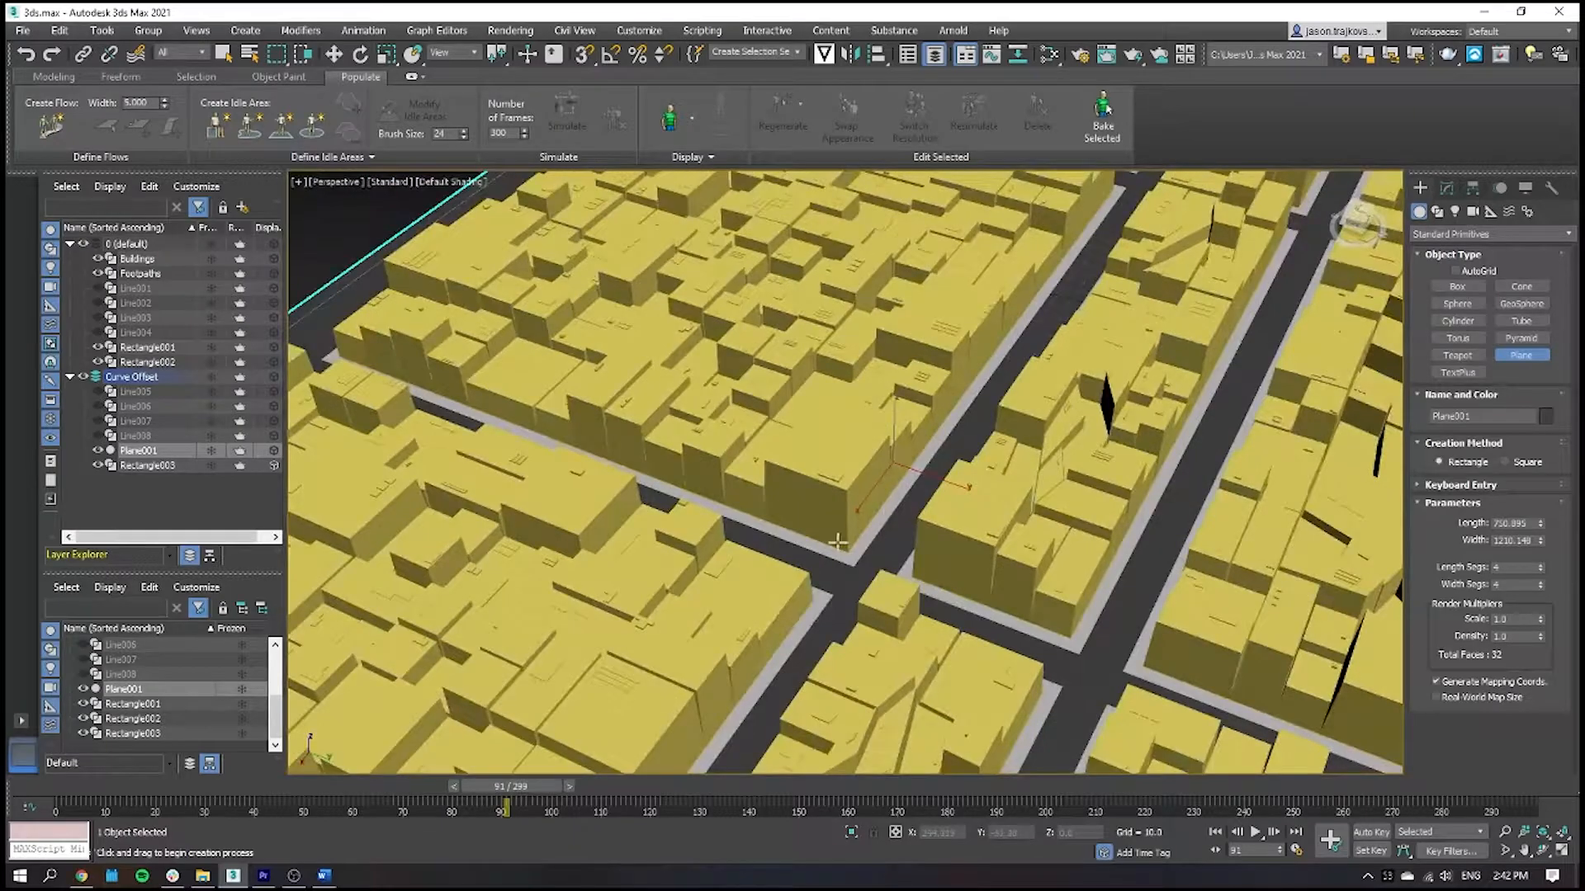
Create a Populate pedestrian flow of width 8 along the footpath, wrapping around the corner of a building block
scroll(901, 518, up, 2)
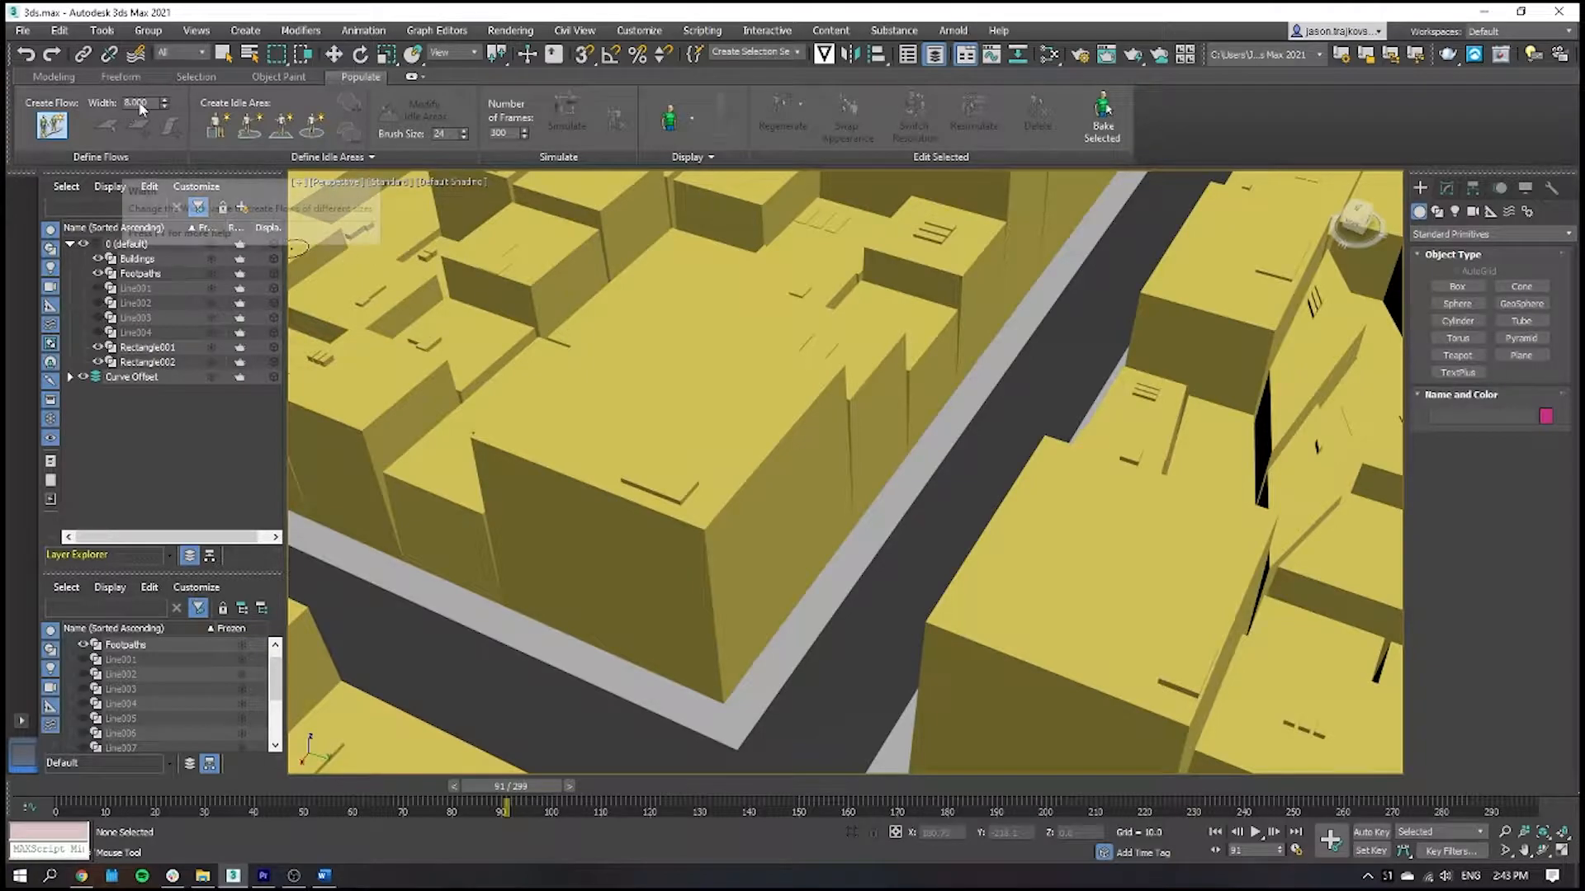
click(957, 395)
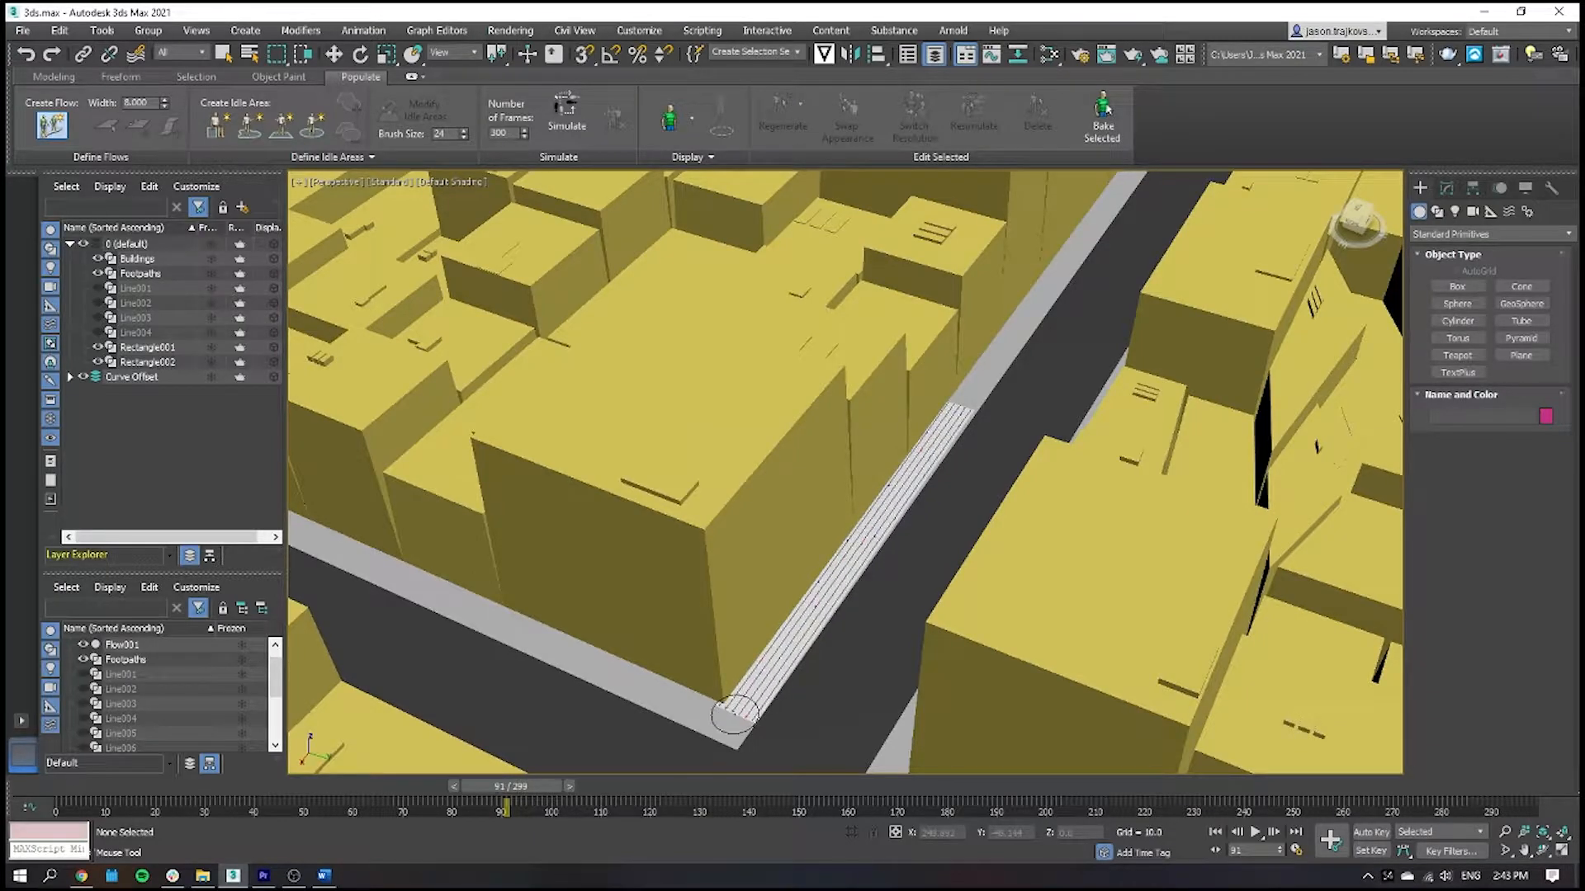
click(728, 704)
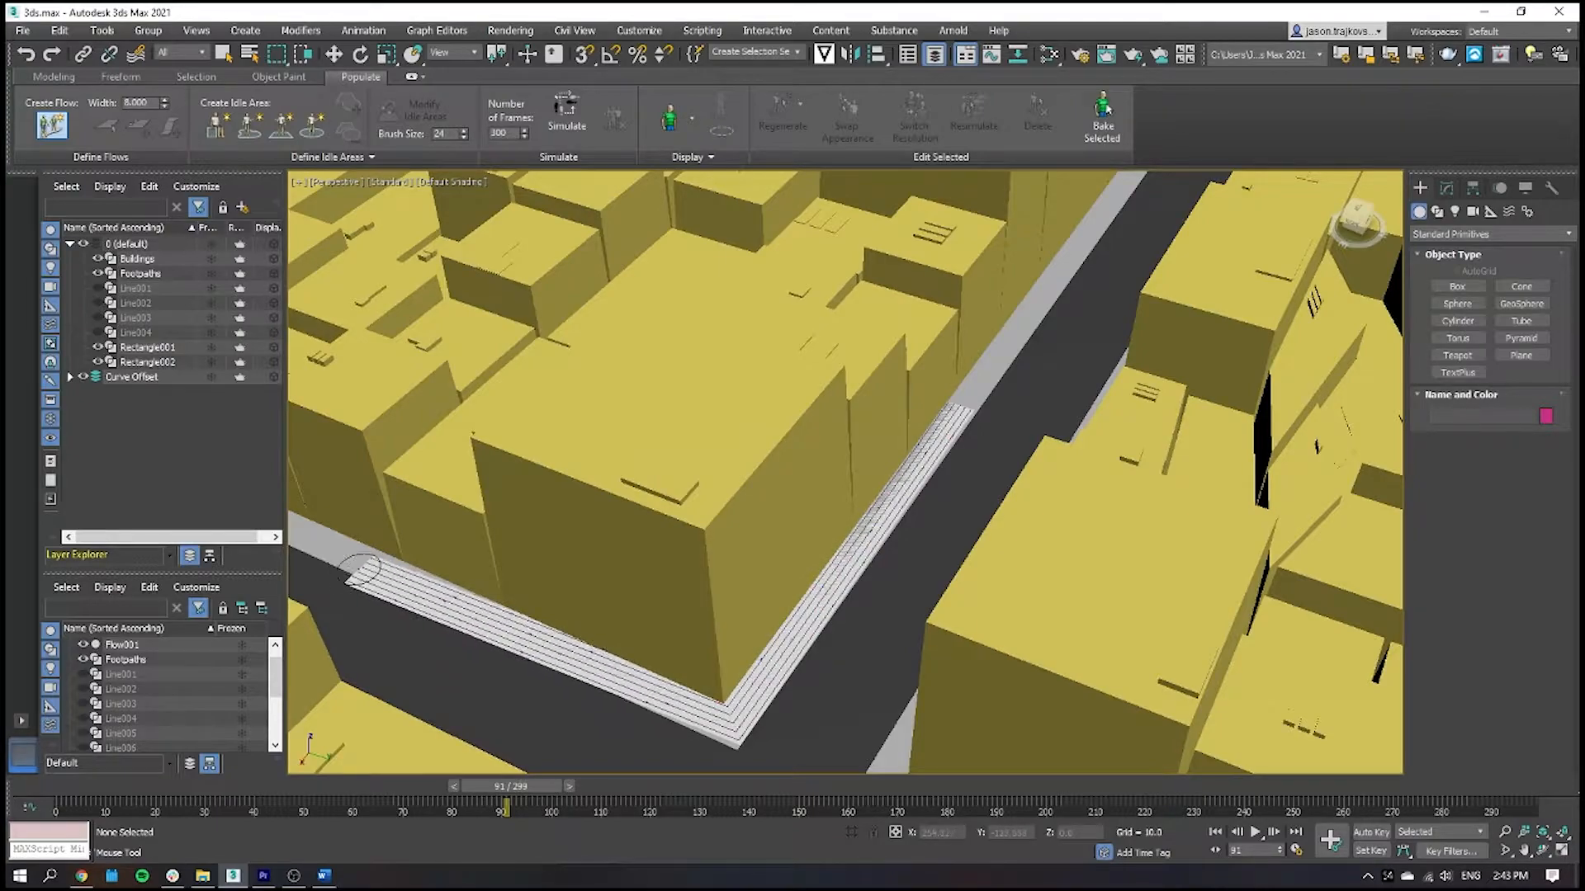
click(336, 551)
right_click(336, 551)
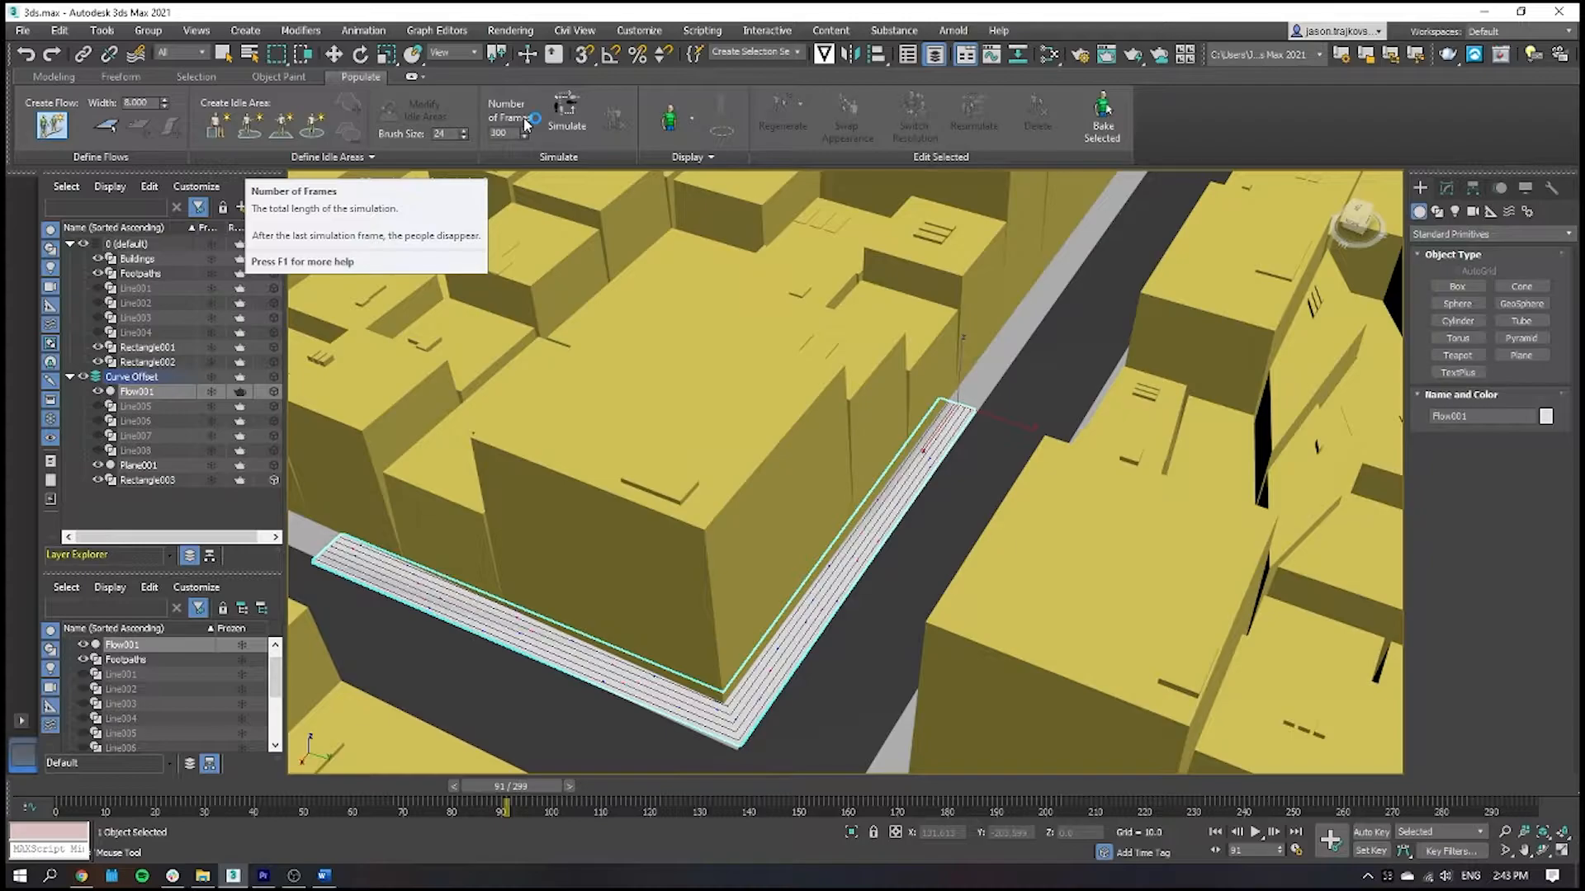
Examine the pedestrian flow around the block corner from above and from near street level
scroll(566, 359, down, 4)
scroll(566, 359, up, 2)
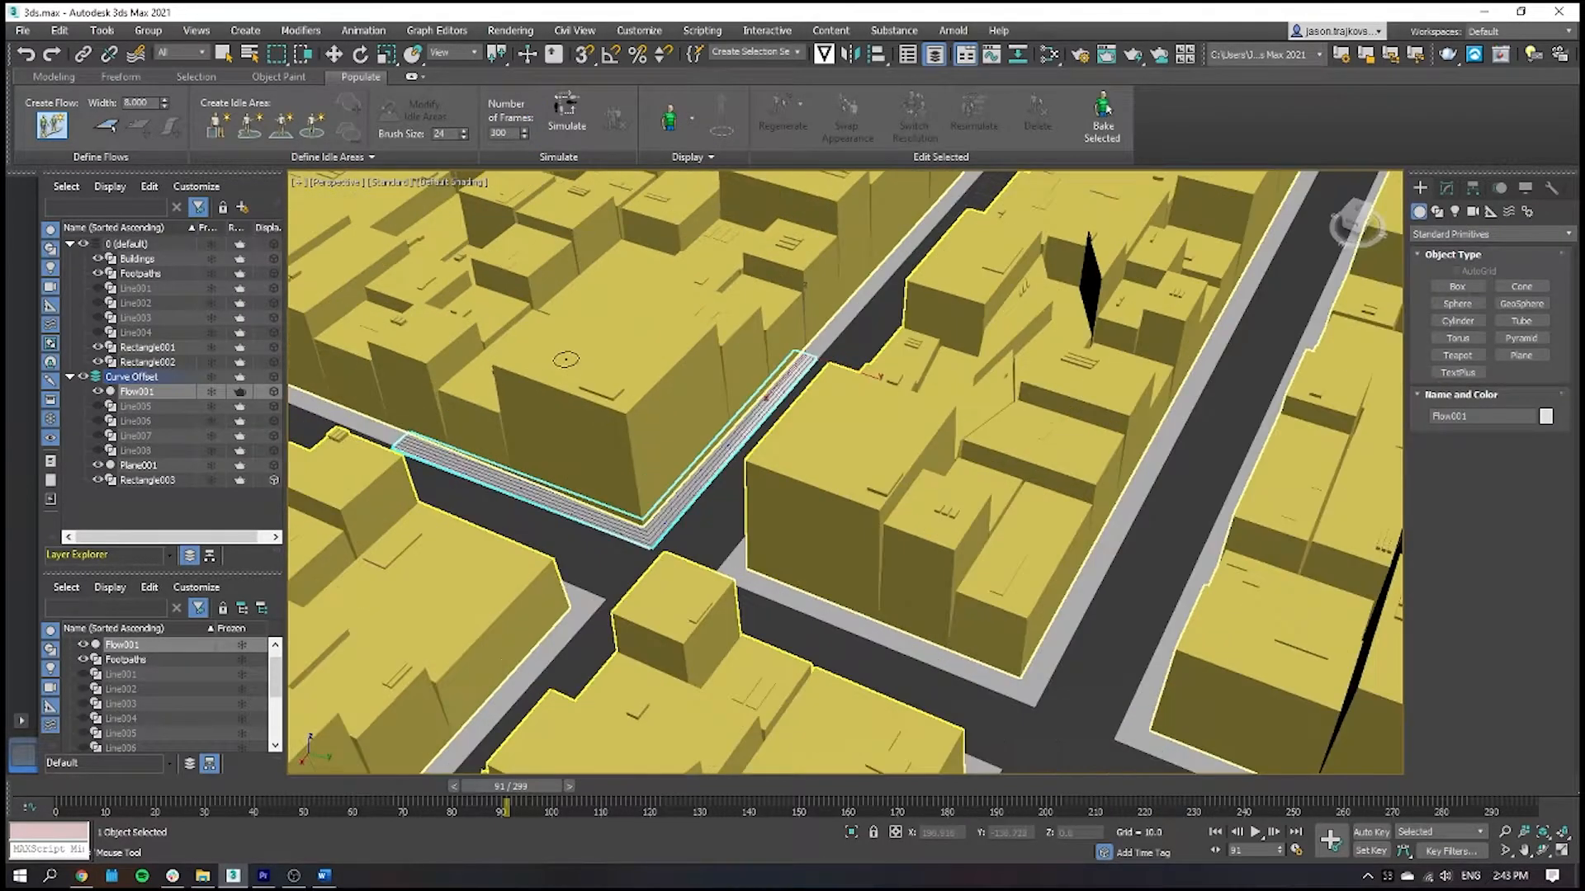
scroll(566, 359, up, 3)
scroll(586, 402, down, 2)
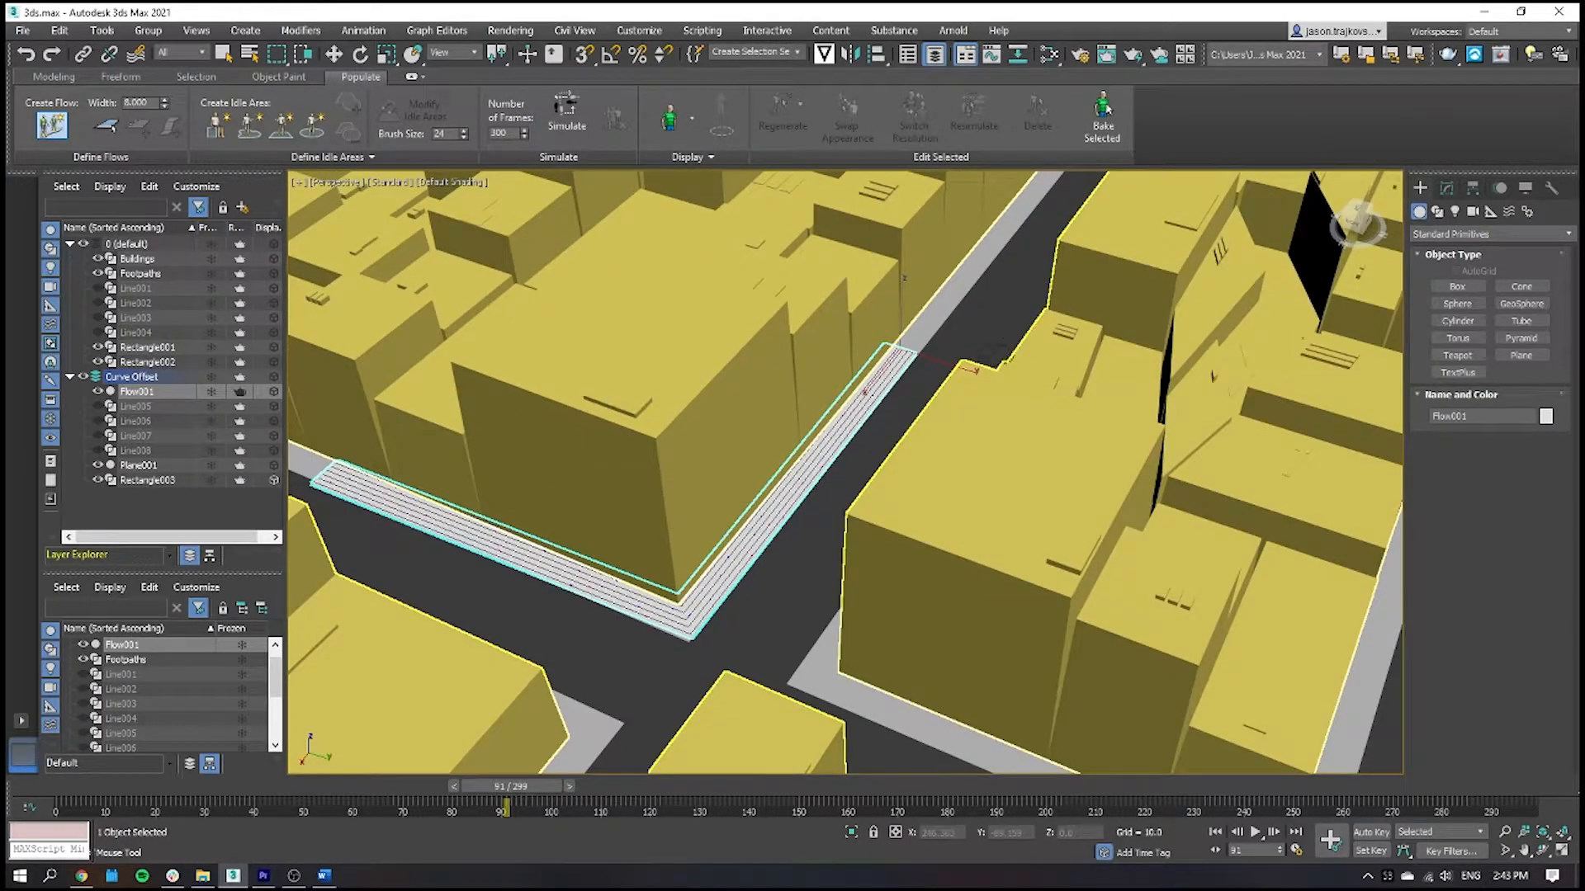
scroll(727, 504, up, 5)
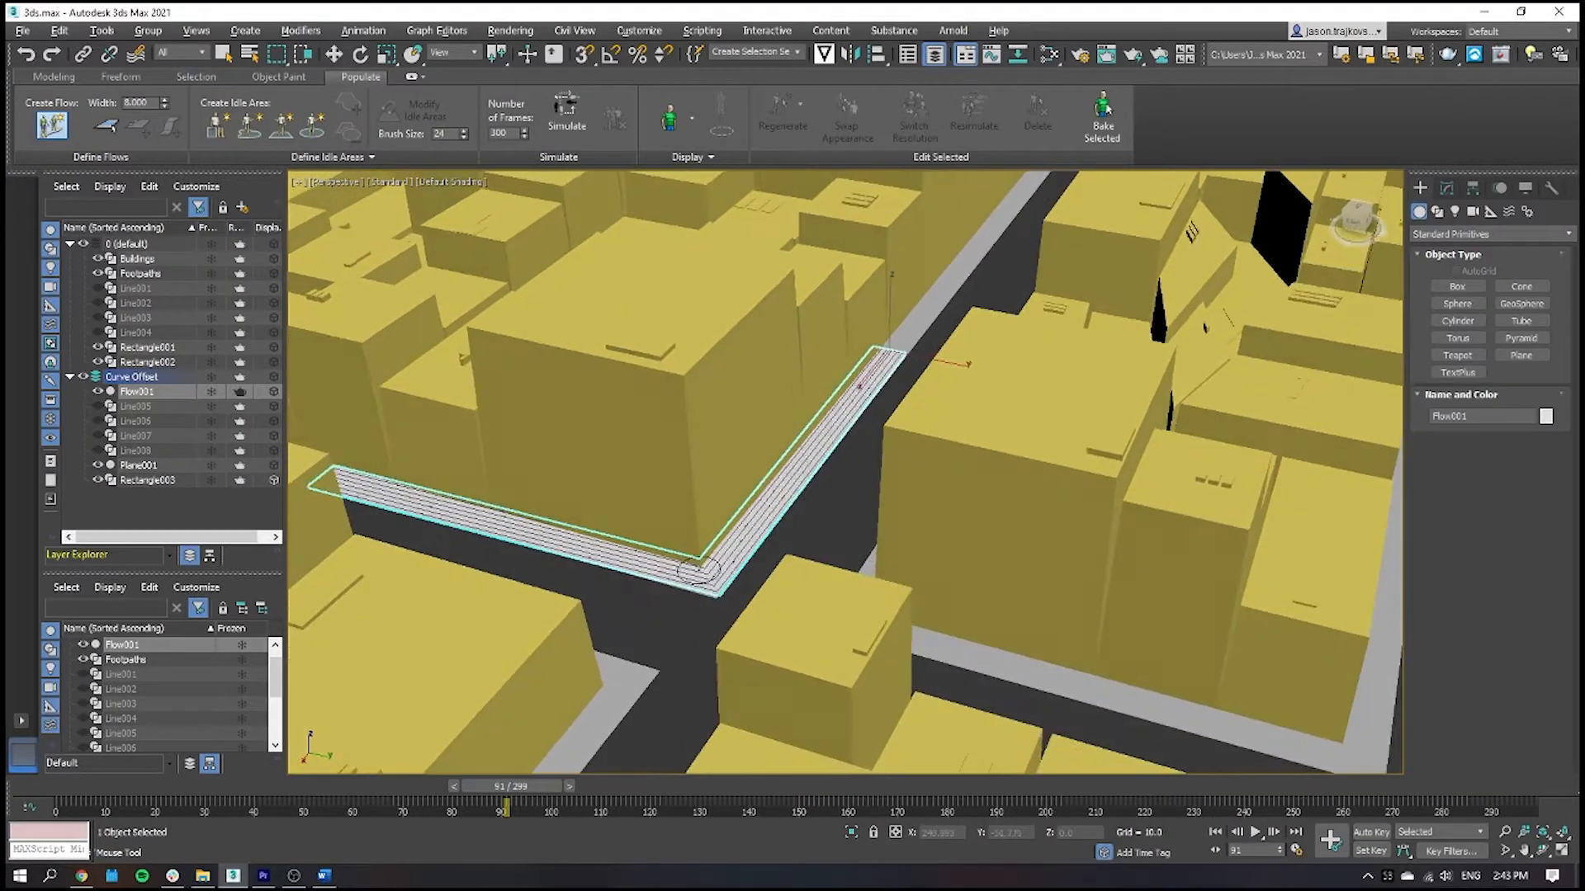
alt+middle_drag(741, 506, 807, 415)
scroll(808, 415, up, 4)
scroll(936, 437, up, 2)
alt+middle_drag(966, 438, 791, 278)
scroll(956, 439, down, 4)
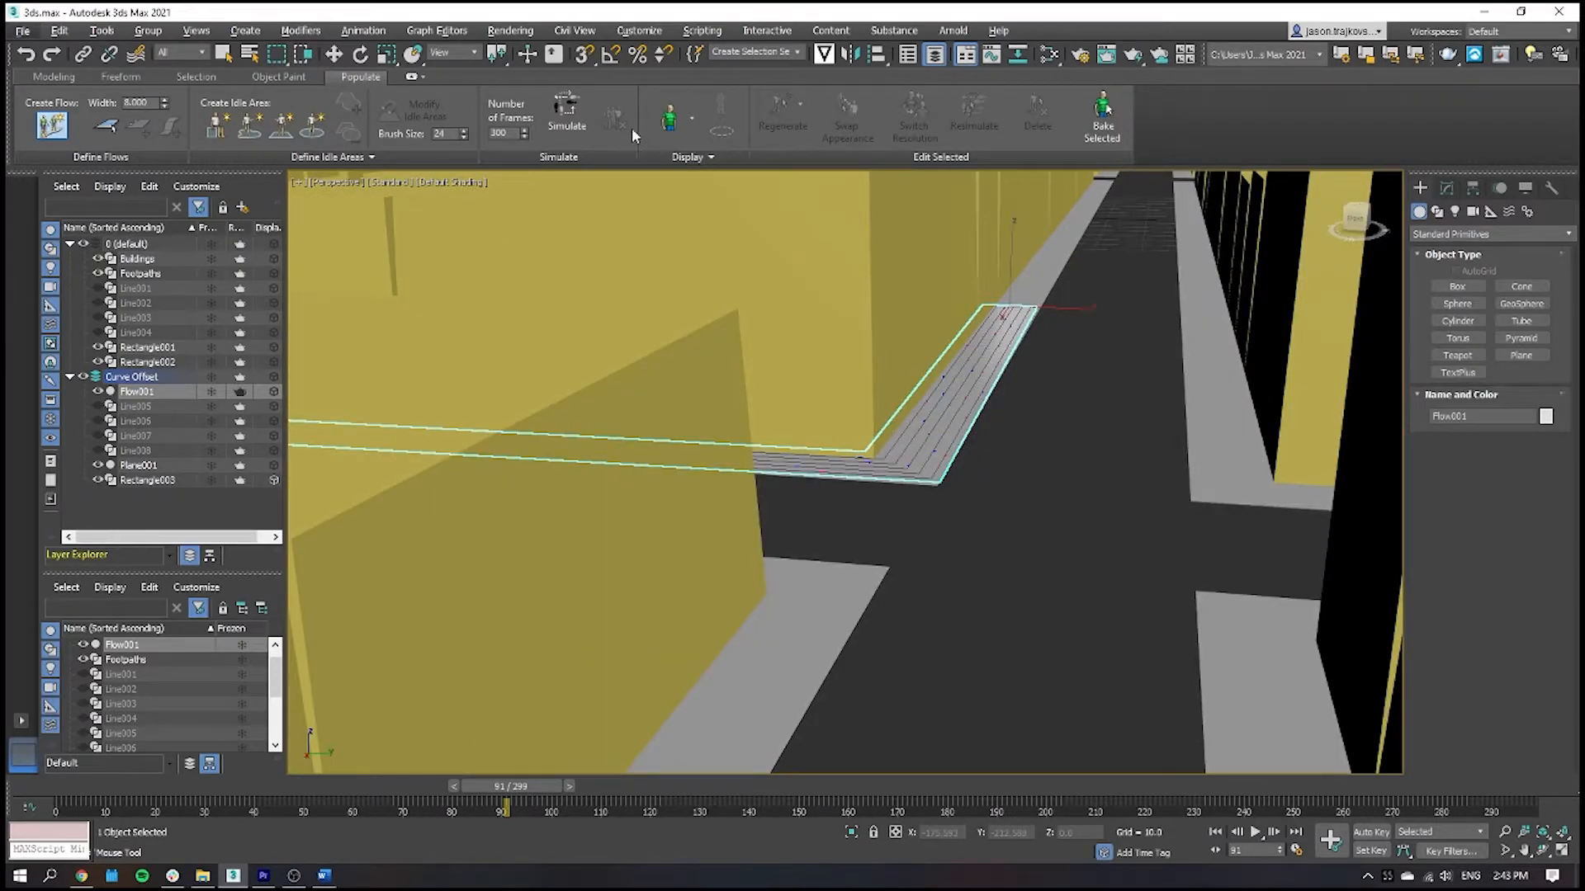
Simulate the crowd on the flow and play the animation of the walking people from street level
click(564, 113)
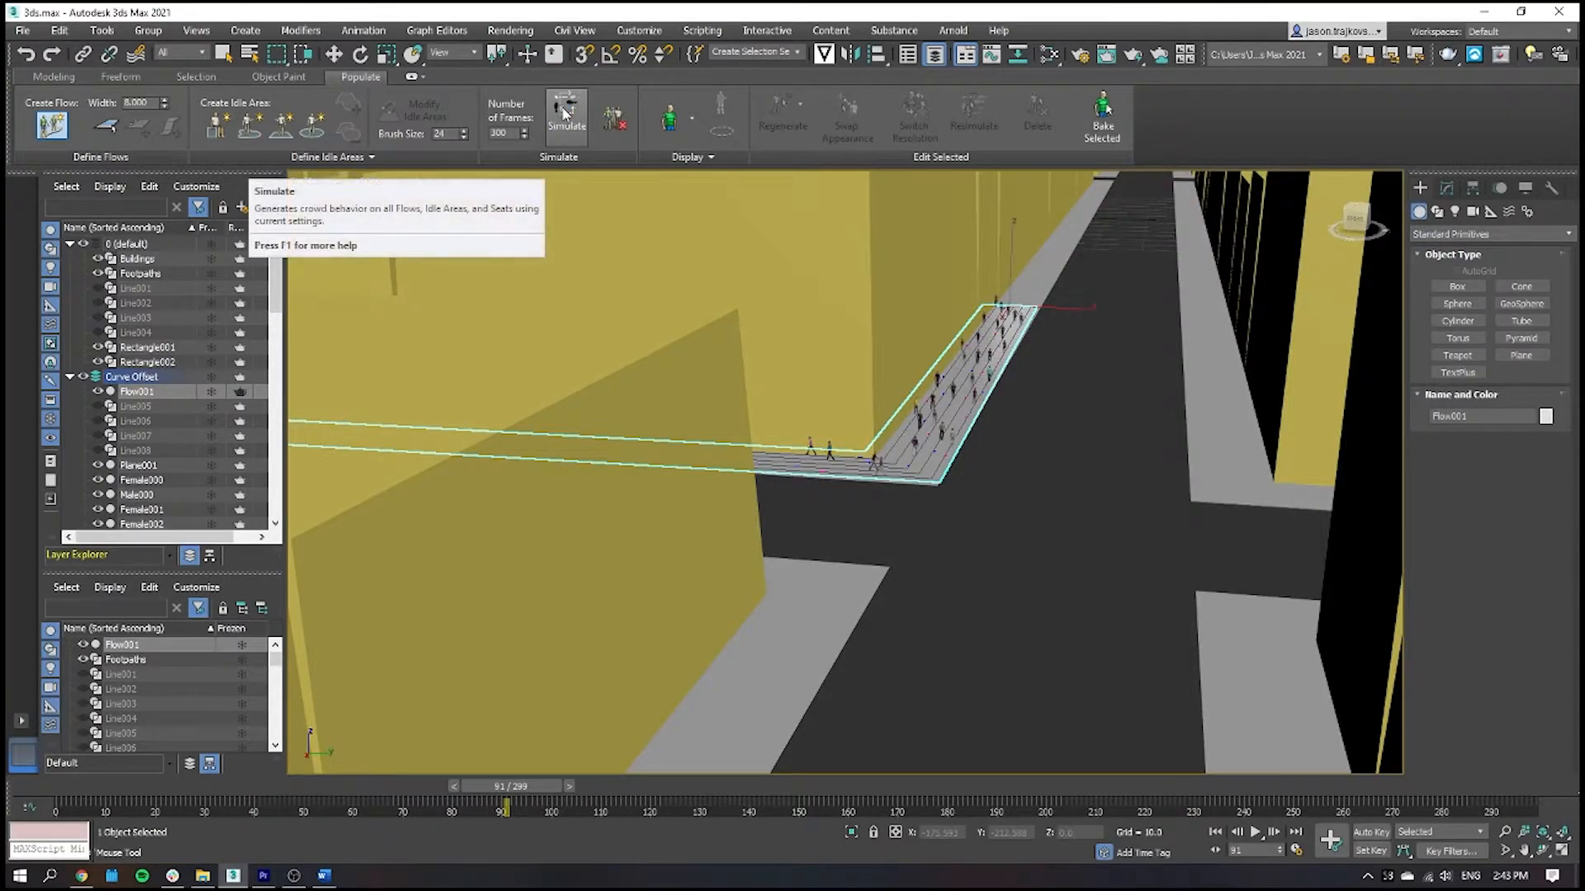
scroll(982, 355, up, 3)
alt+middle_drag(975, 371, 1023, 392)
mouse_move(803, 382)
alt+middle_down()
mouse_move(854, 416)
mouse_move(858, 375)
mouse_move(811, 390)
alt+middle_up()
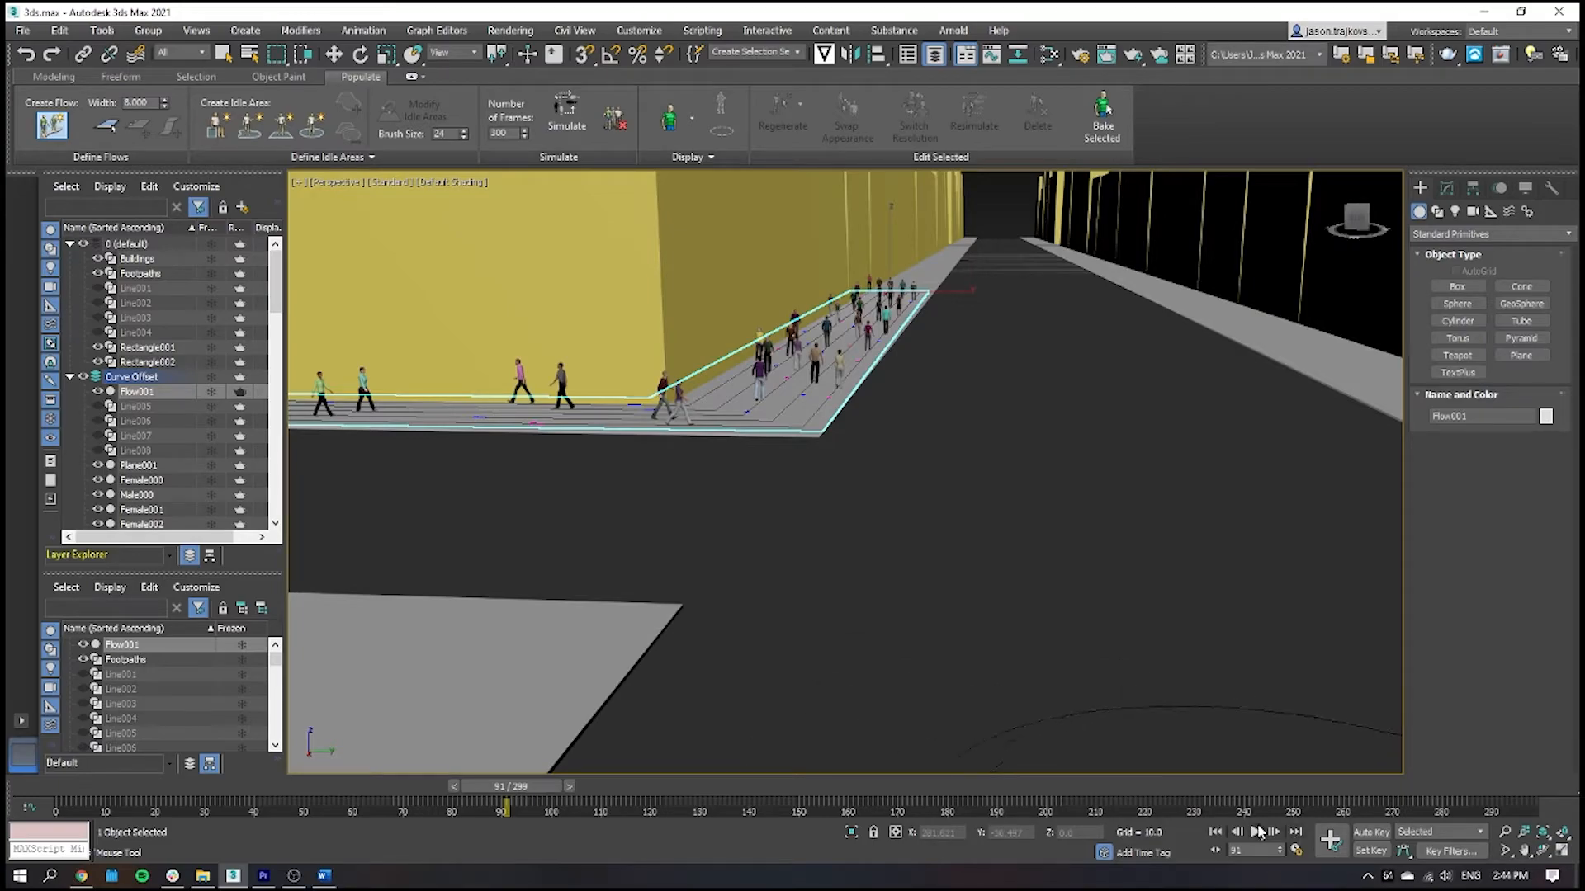
click(1259, 832)
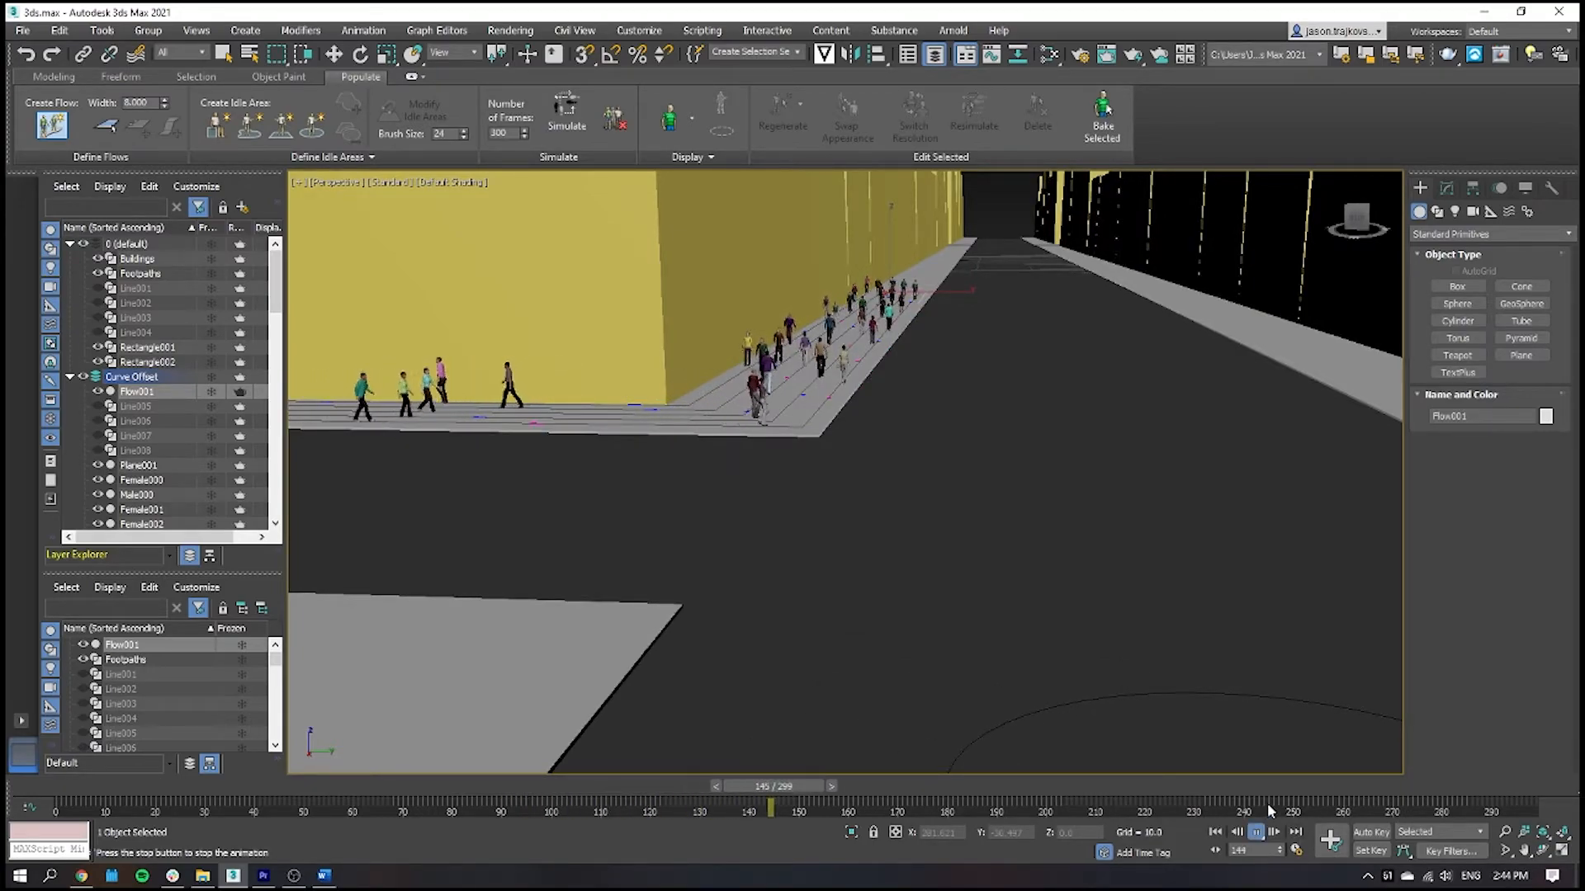